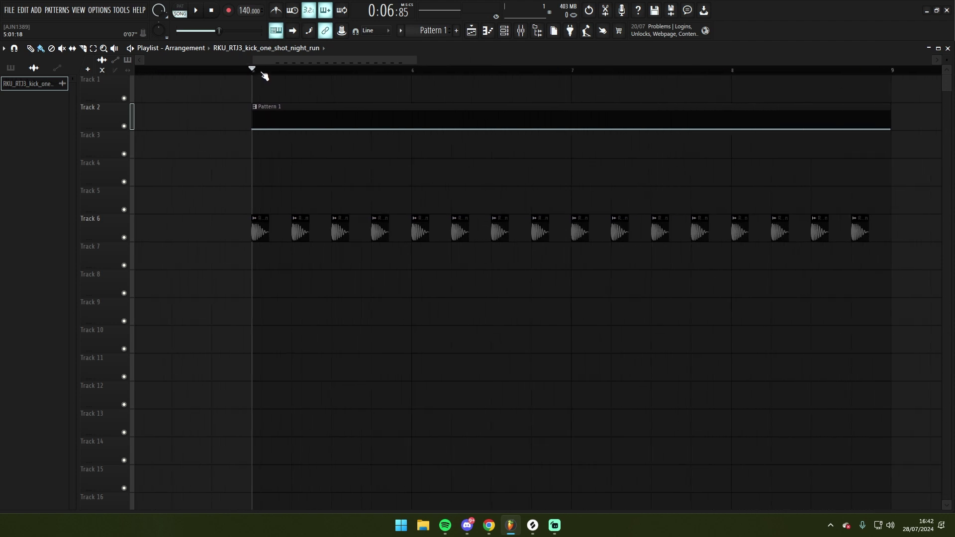
Step: Look over the Channel Rack, then the Mixer's Serum insert track
{"action": "scroll", "coordinate": [264, 74], "scroll_direction": "down", "scroll_amount": 4}
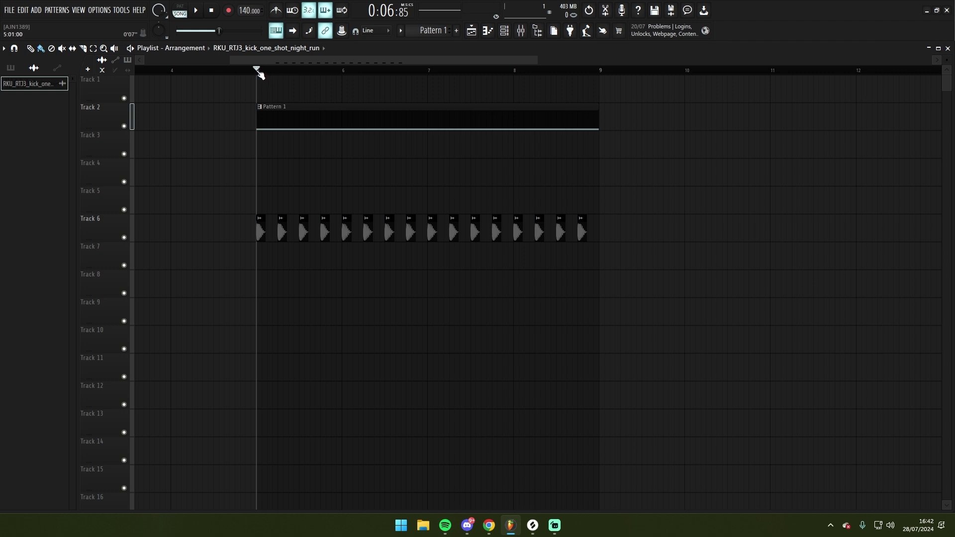
{"action": "scroll", "coordinate": [259, 74], "scroll_direction": "up", "scroll_amount": 1}
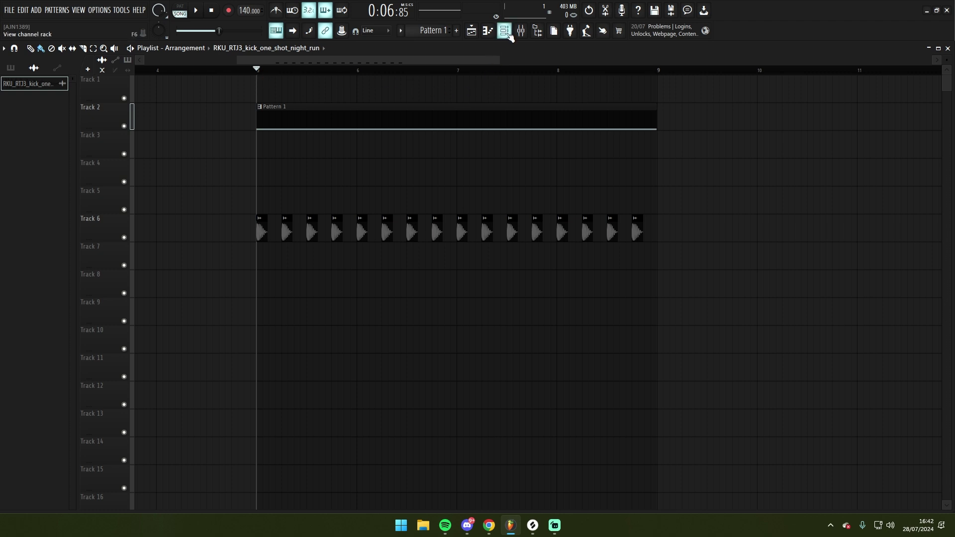
{"action": "left_click", "coordinate": [509, 35]}
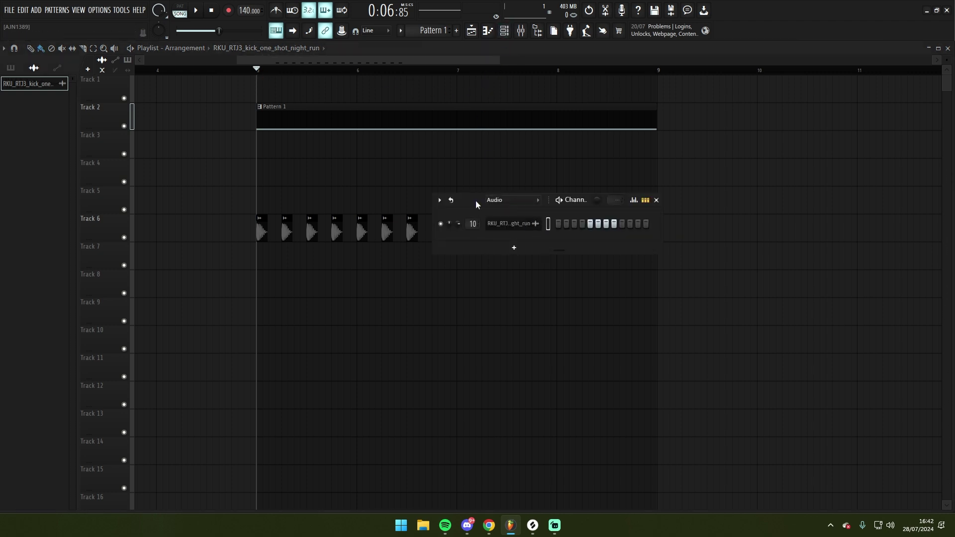
{"action": "left_click", "coordinate": [656, 200]}
{"action": "left_click", "coordinate": [520, 31]}
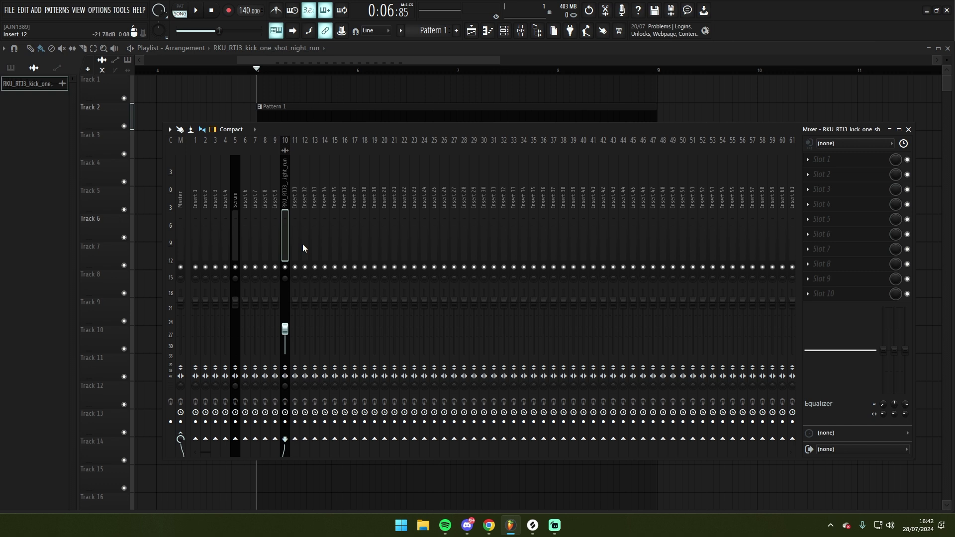
{"action": "left_click", "coordinate": [232, 230]}
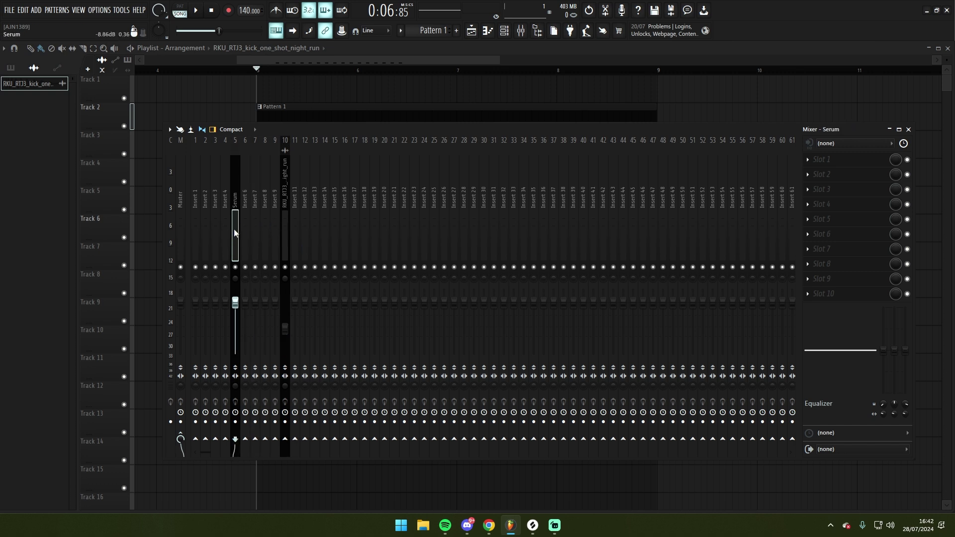
{"action": "key", "text": "F9"}
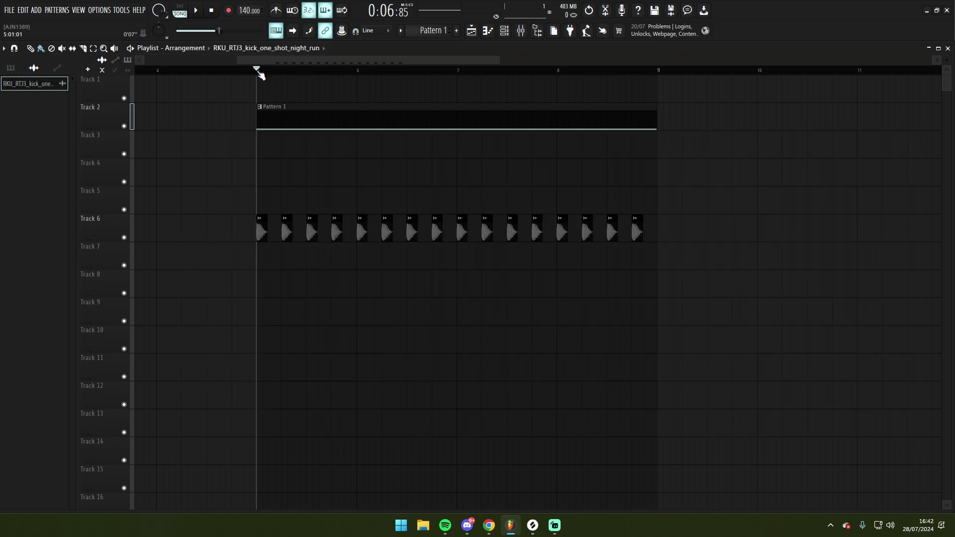
Step: Play and stop the arrangement, then reopen the Mixer and find the kick's Insert 10
{"action": "key", "text": "space"}
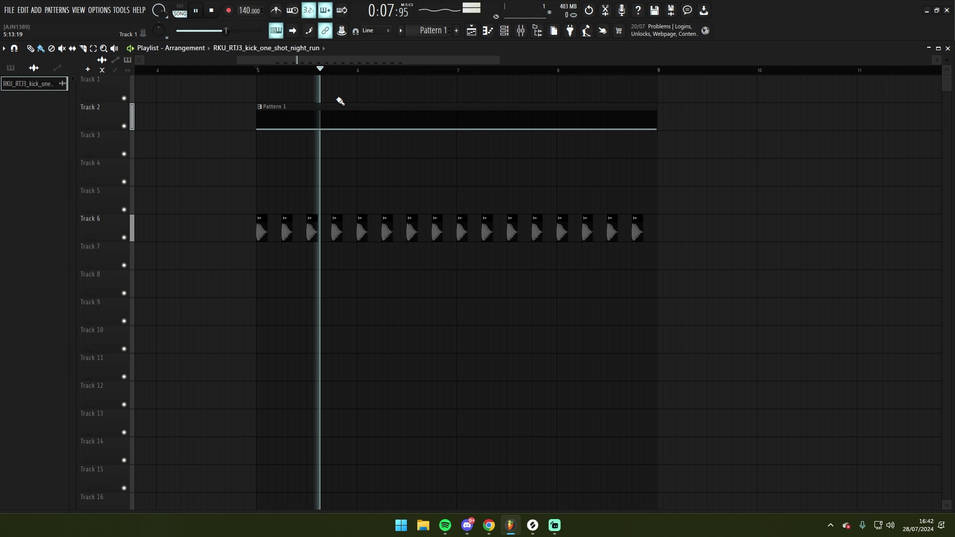
{"action": "key", "text": "space"}
{"action": "key", "text": "F9"}
{"action": "left_click", "coordinate": [230, 244]}
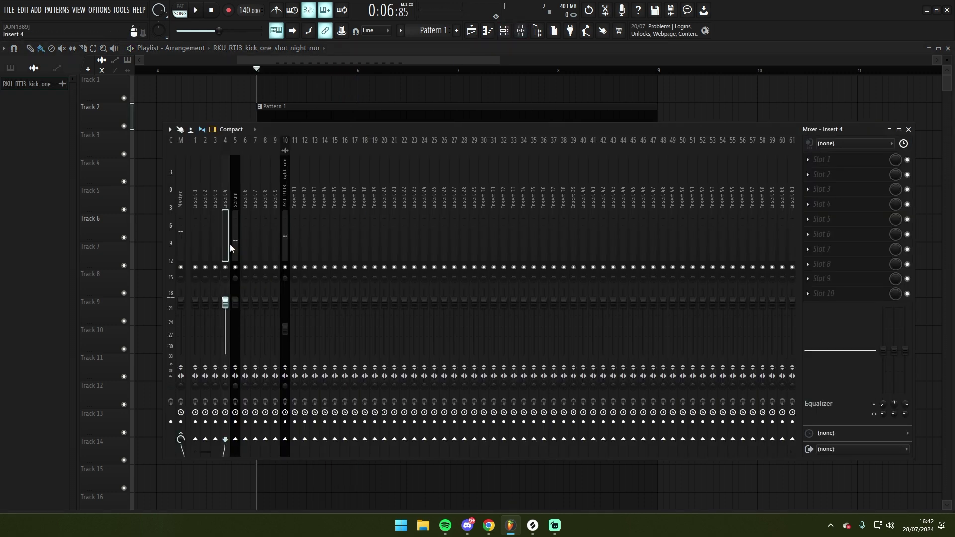
{"action": "left_click", "coordinate": [292, 239]}
{"action": "left_click", "coordinate": [285, 238]}
{"action": "left_click", "coordinate": [238, 240]}
{"action": "left_click", "coordinate": [280, 237]}
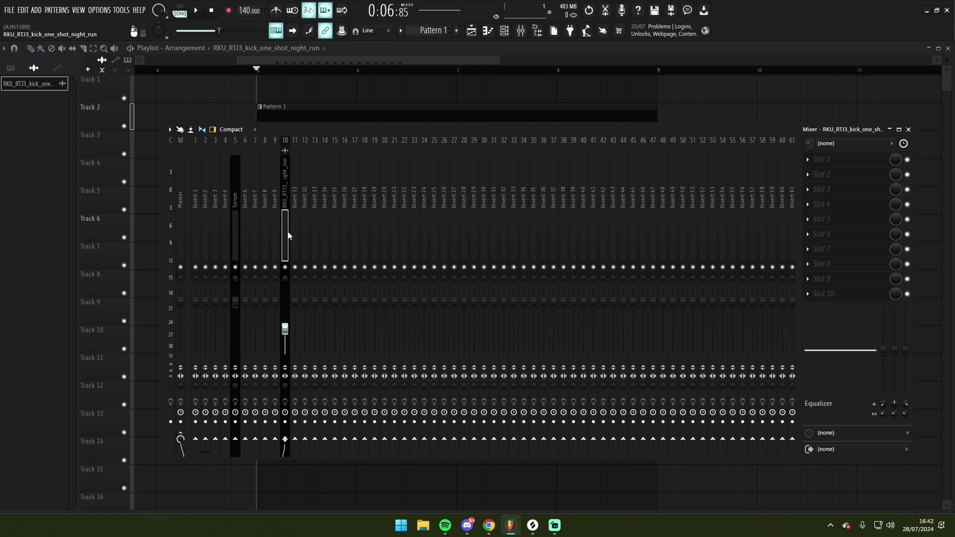
Step: Rename mixer Insert 1 to 'sidechain' and bring up plugin choices for its Slot 1
{"action": "left_click", "coordinate": [236, 239]}
{"action": "right_click", "coordinate": [195, 234]}
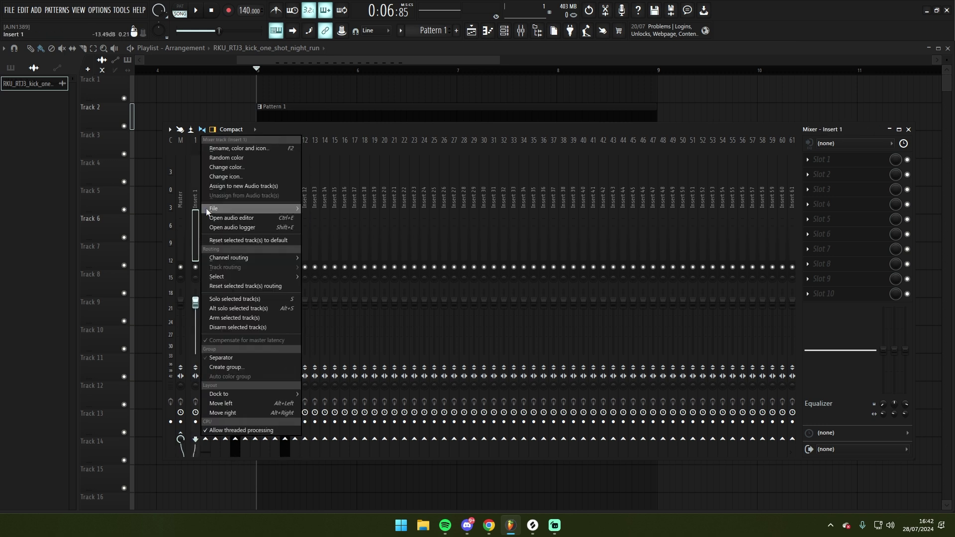
{"action": "left_click", "coordinate": [227, 149]}
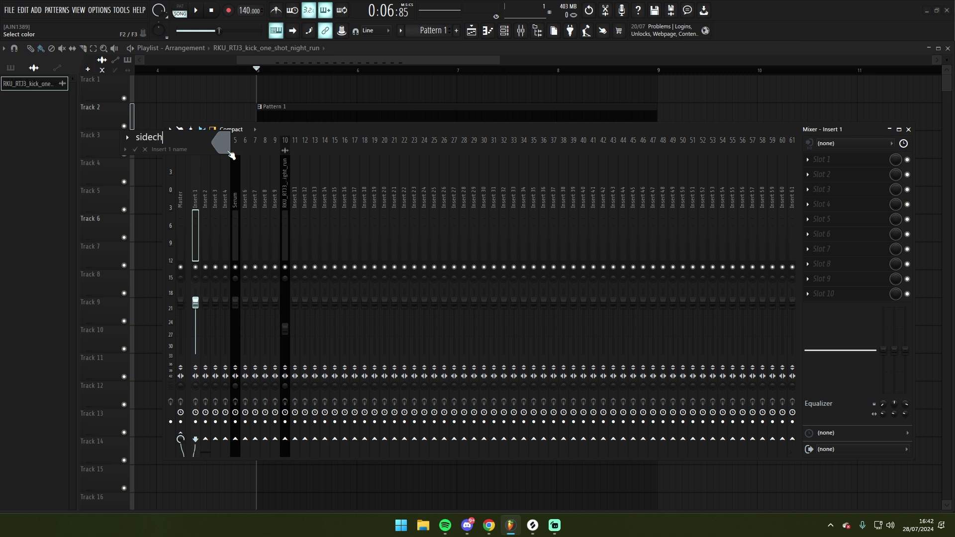
{"action": "key", "text": "Return"}
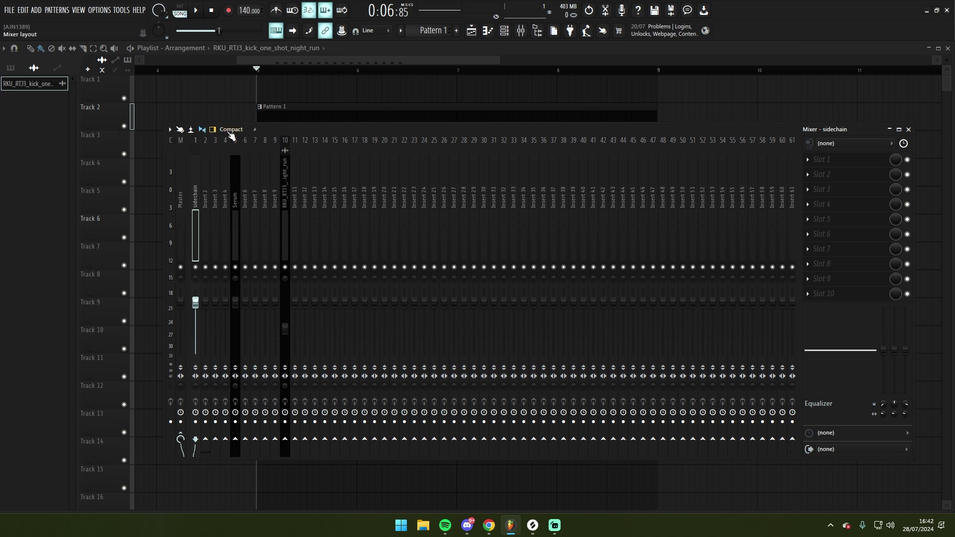
{"action": "left_click", "coordinate": [846, 159]}
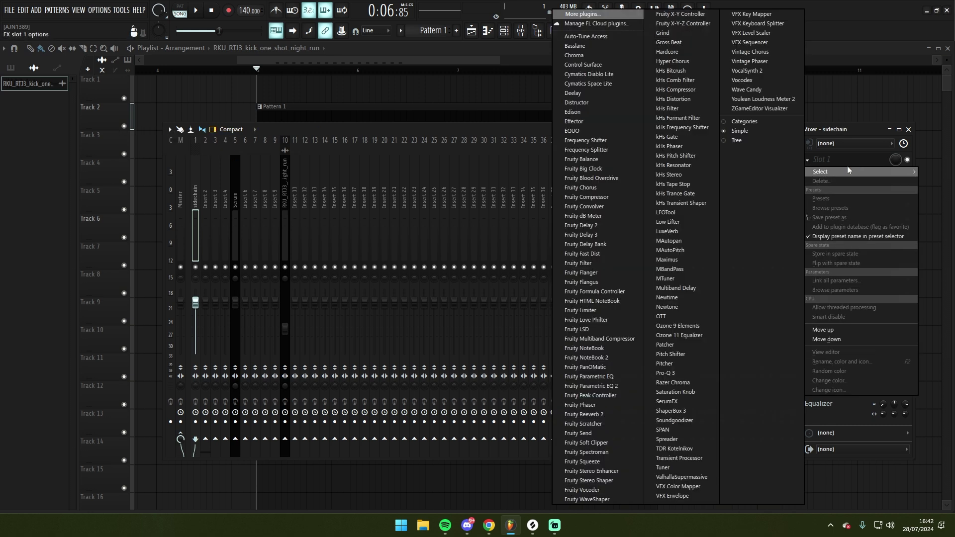
Step: Load ShaperBox 3 and add a MIDI-triggered Volume sidechain shaper
{"action": "left_click", "coordinate": [688, 409]}
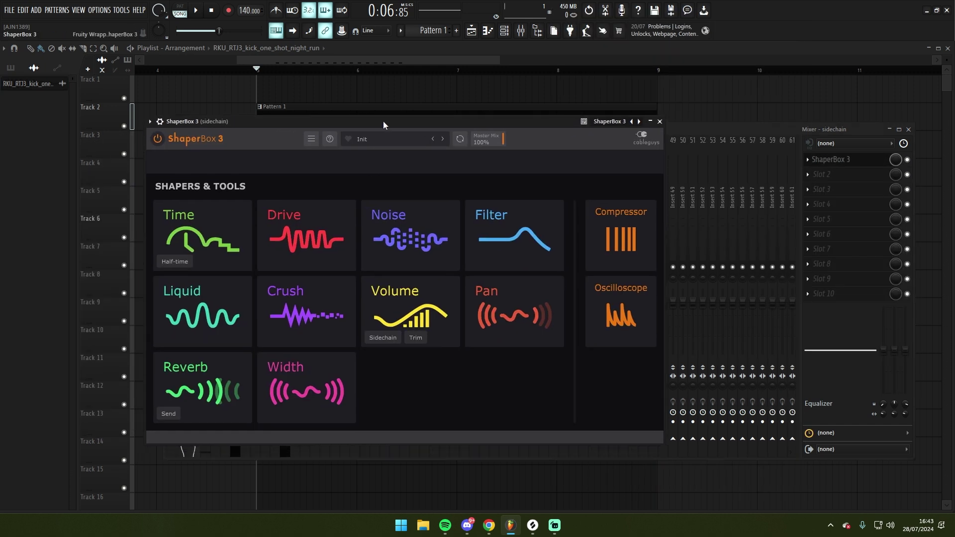
{"action": "left_click_drag", "start_coordinate": [383, 121], "coordinate": [390, 105]}
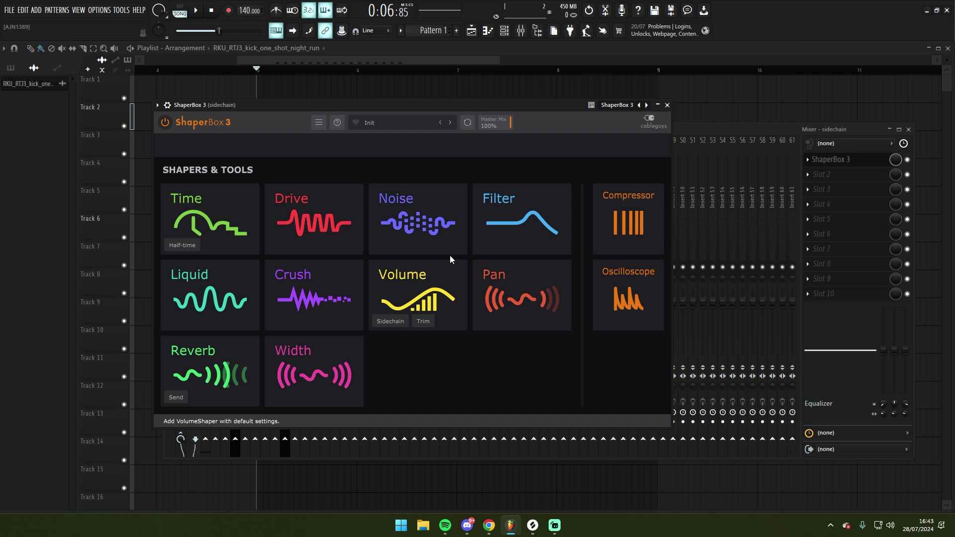
{"action": "left_click", "coordinate": [392, 321]}
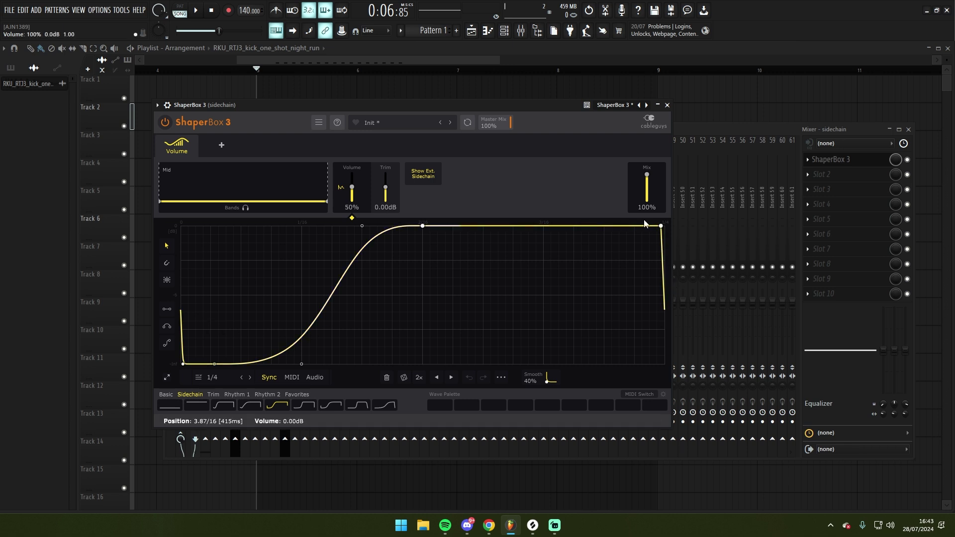
{"action": "left_click", "coordinate": [291, 378]}
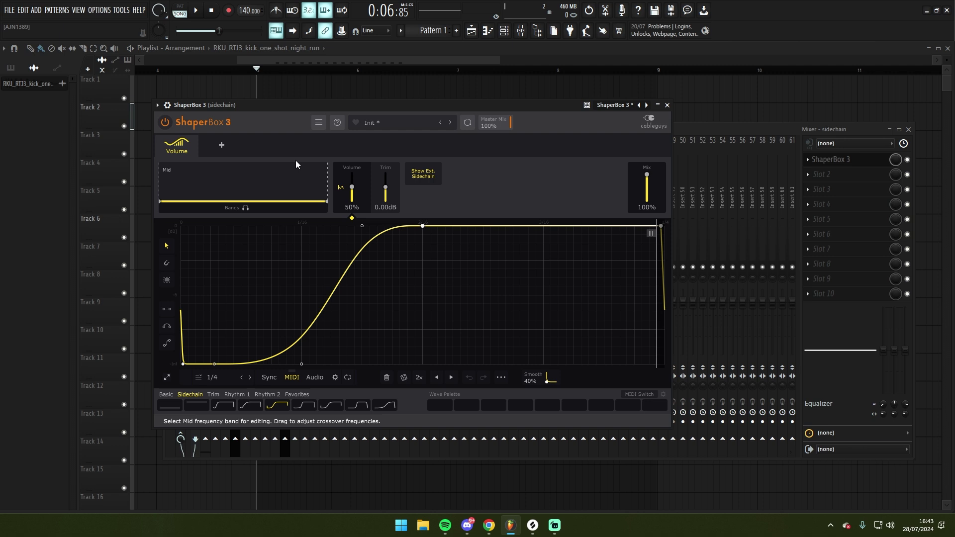
{"action": "left_click_drag", "start_coordinate": [291, 105], "coordinate": [316, 123]}
Step: Check the ShaperBox 3 wrapper's general settings, with MIDI input port 0
{"action": "left_click", "coordinate": [193, 124]}
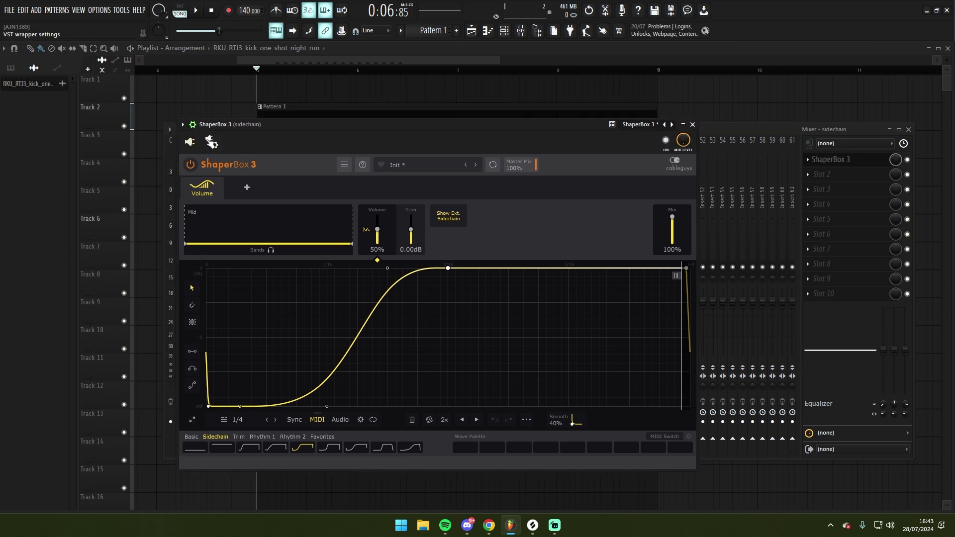
{"action": "left_click", "coordinate": [212, 141]}
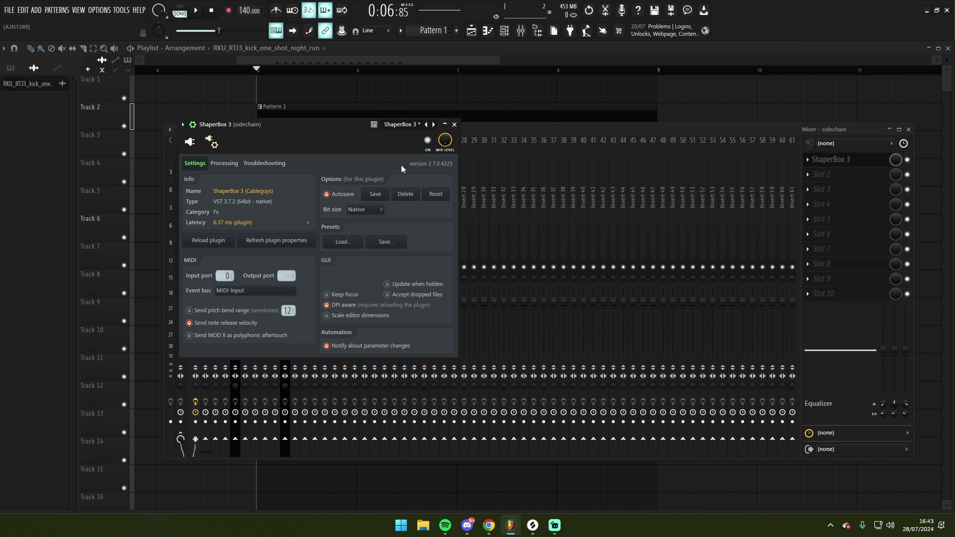
{"action": "left_click", "coordinate": [445, 125]}
{"action": "left_click", "coordinate": [444, 124]}
Step: Add a MIDI Out channel to the Channel Rack
{"action": "left_click", "coordinate": [454, 125]}
{"action": "left_click", "coordinate": [503, 30]}
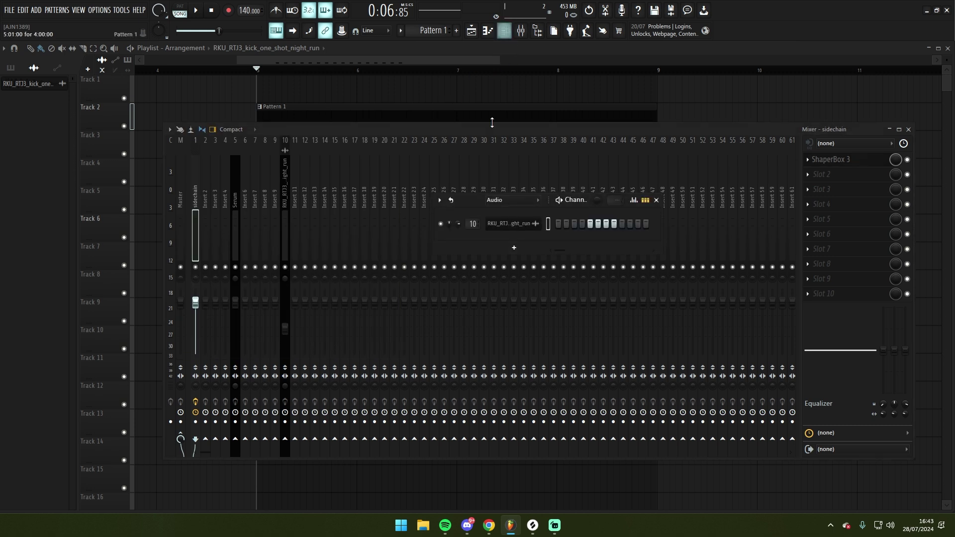
{"action": "left_click", "coordinate": [515, 252]}
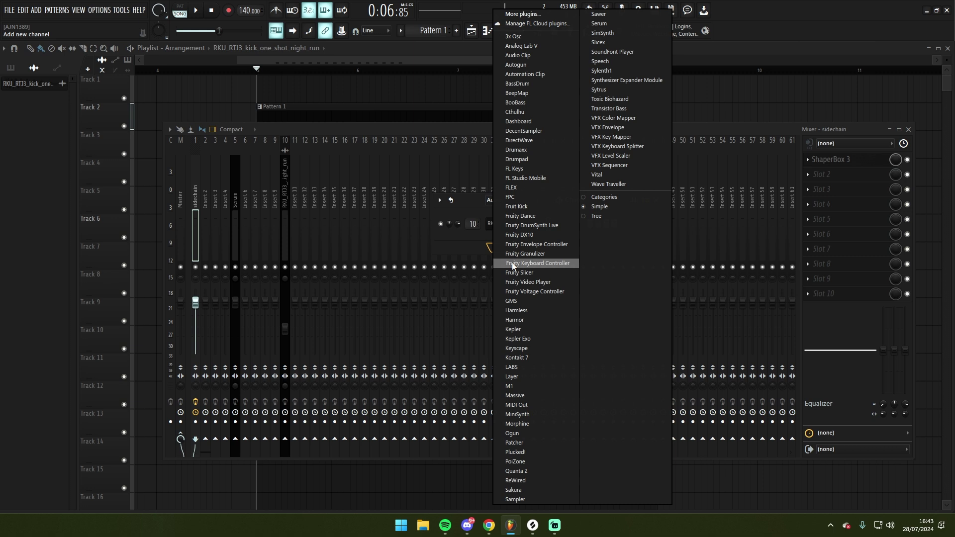
{"action": "left_click", "coordinate": [532, 404]}
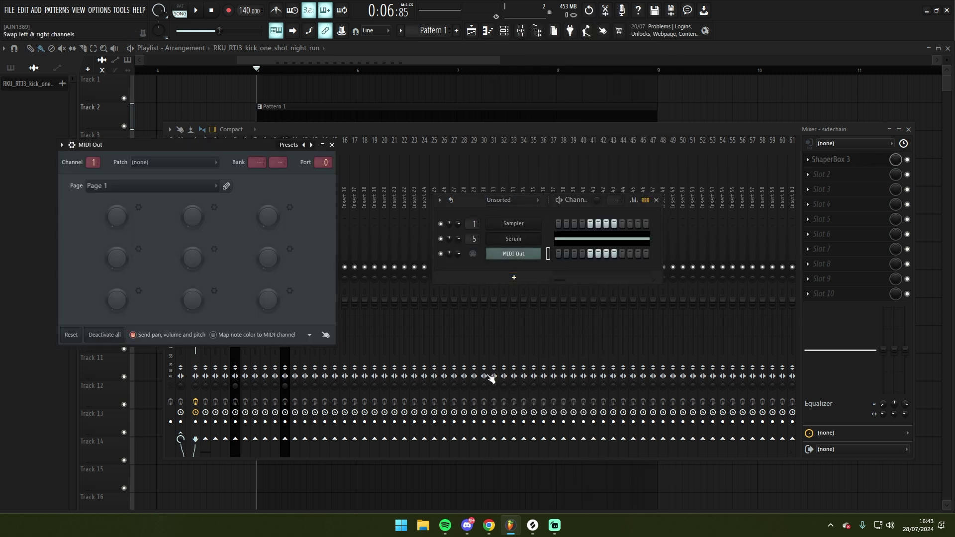
{"action": "left_click_drag", "start_coordinate": [257, 155], "coordinate": [326, 193]}
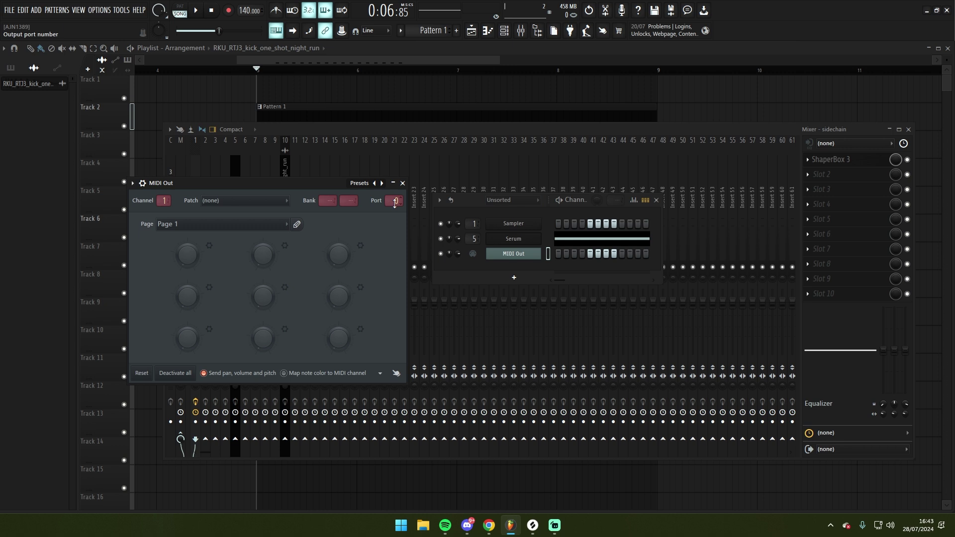
Step: Rename the MIDI Out channel to 'SC' and close the open windows
{"action": "right_click", "coordinate": [534, 254]}
{"action": "left_click", "coordinate": [555, 275]}
{"action": "type", "text": "SC"}
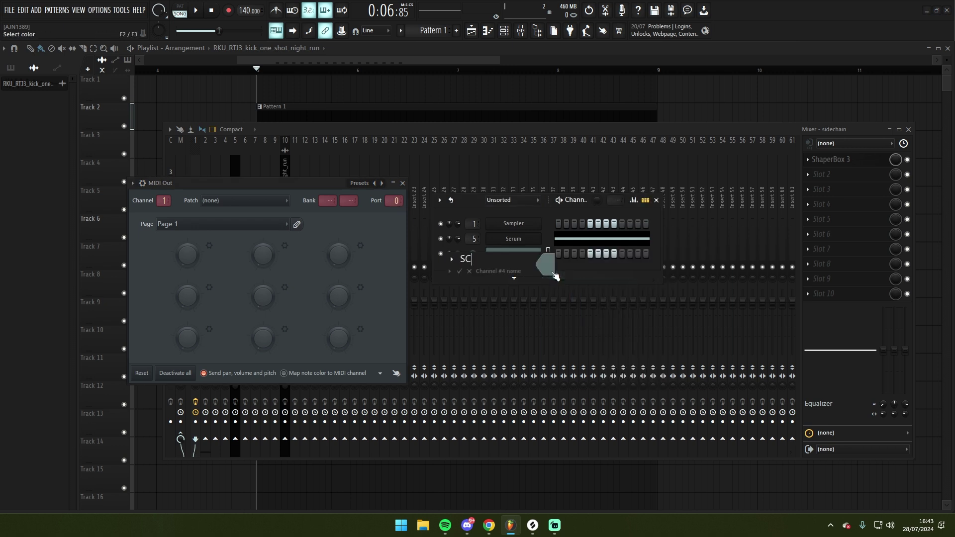
{"action": "key", "text": "Return"}
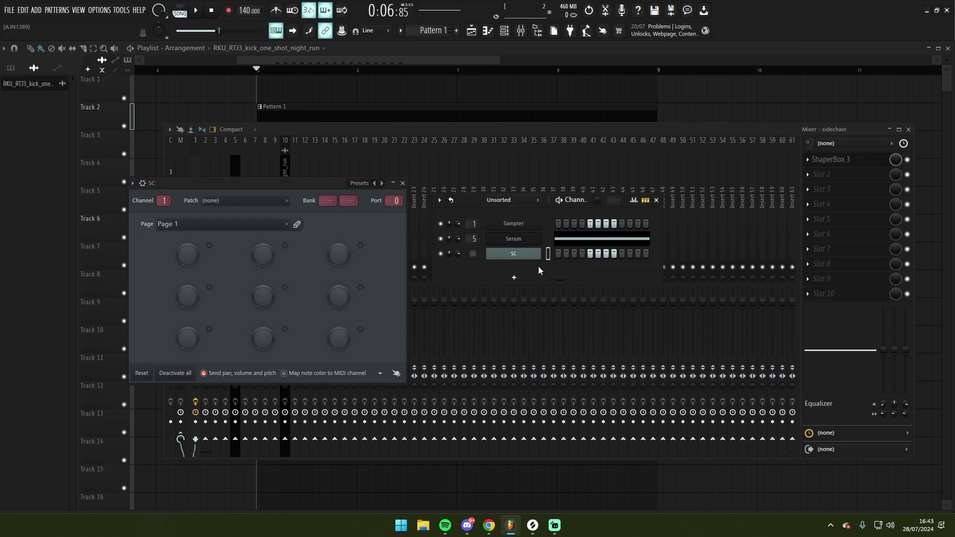
{"action": "key", "text": "F12"}
Step: Create Pattern 2 named 'SC' and place a short clip of it on Track 5 at bar 5
{"action": "key", "text": "F4"}
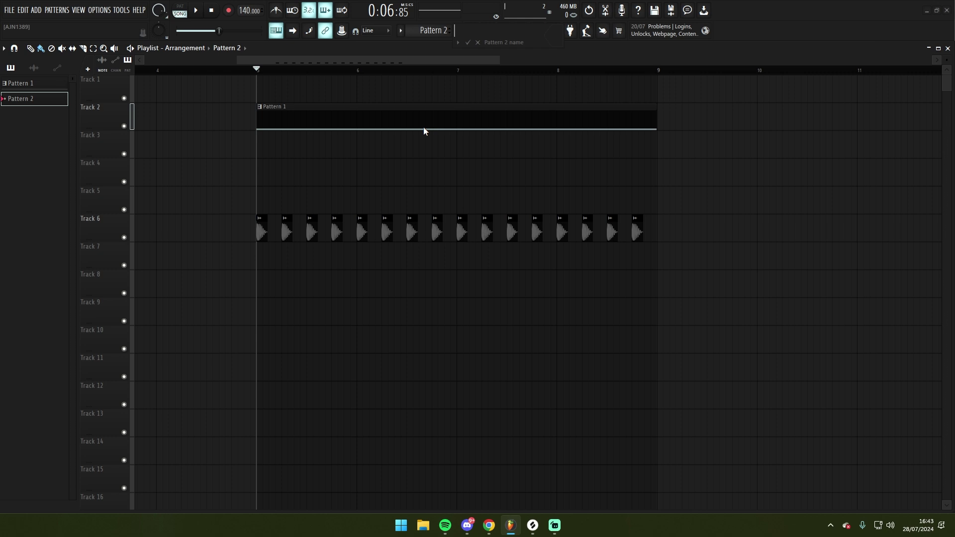
{"action": "type", "text": "SC"}
{"action": "key", "text": "Return"}
{"action": "left_click_drag", "start_coordinate": [58, 118], "coordinate": [271, 200]}
{"action": "left_click_drag", "start_coordinate": [355, 190], "coordinate": [280, 191]}
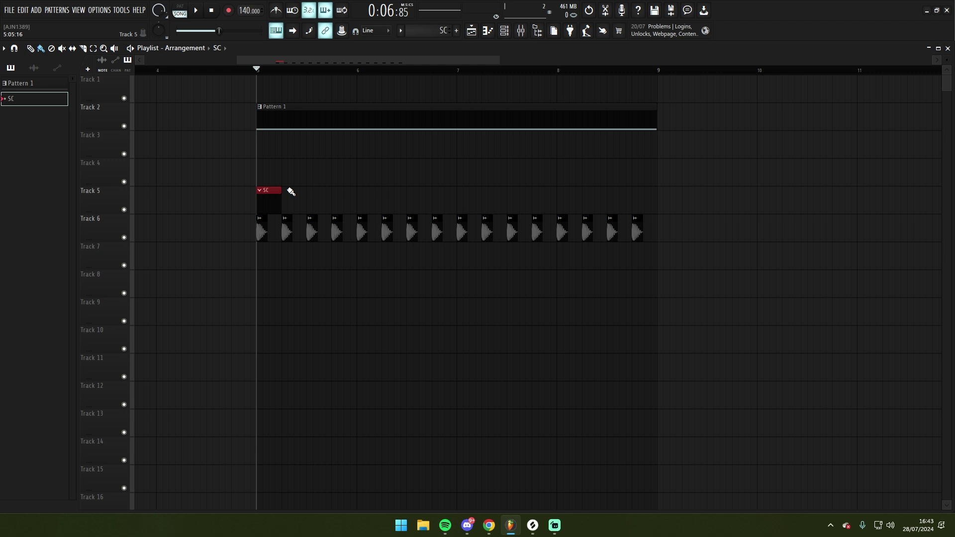
Step: In the SC pattern's piano roll, targeting the SC channel, draw a short C6 note at bar 1
{"action": "left_click", "coordinate": [489, 38]}
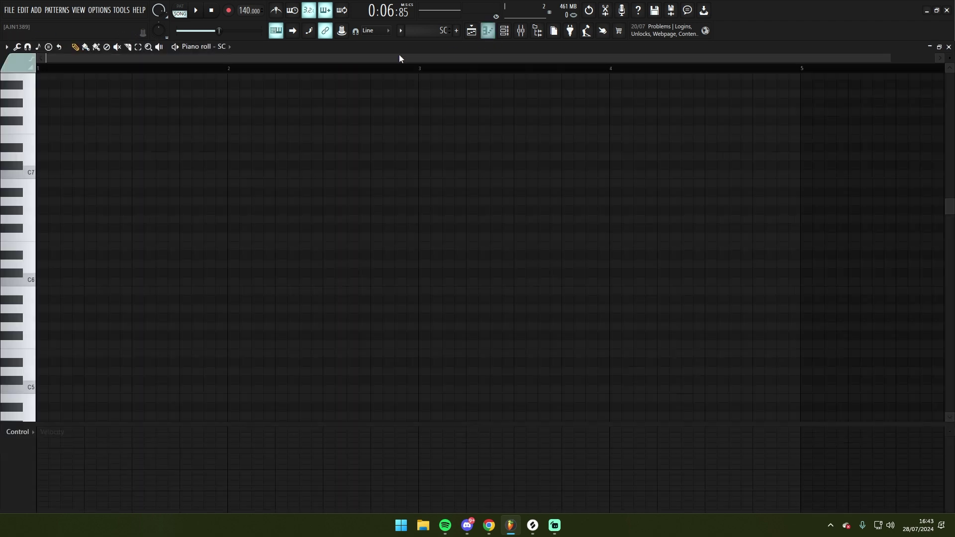
{"action": "left_click", "coordinate": [227, 46]}
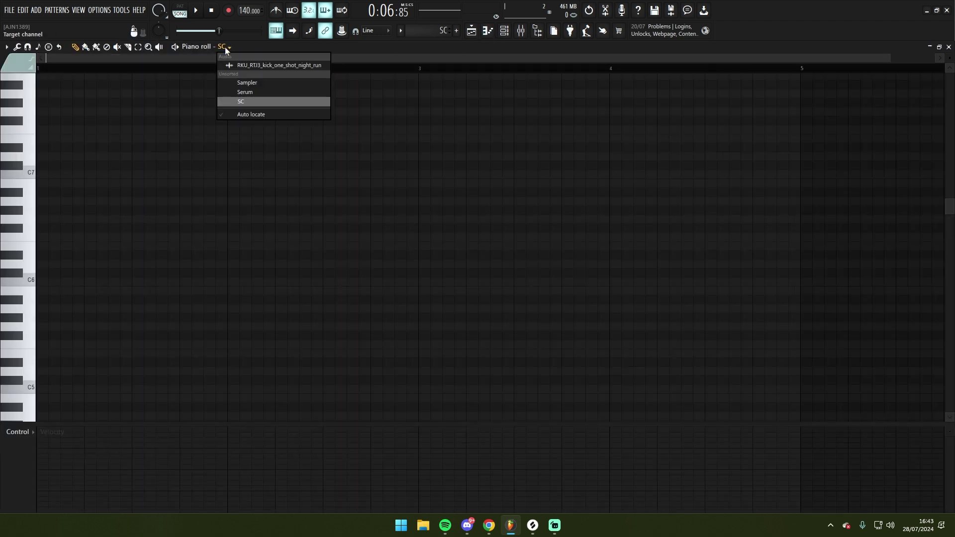
{"action": "left_click", "coordinate": [250, 100]}
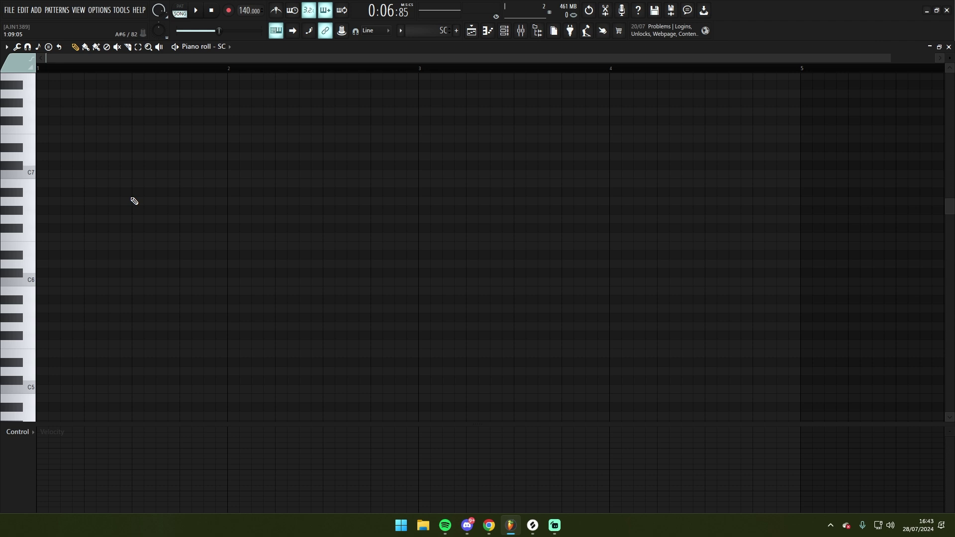
{"action": "left_click", "coordinate": [43, 280]}
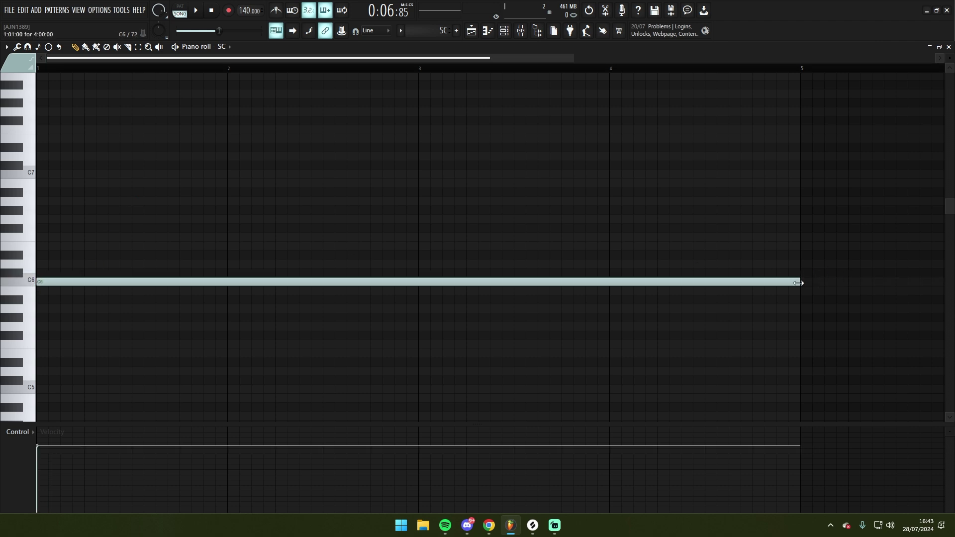
{"action": "mouse_move", "coordinate": [799, 280]}
{"action": "left_mouse_down"}
{"action": "mouse_move", "coordinate": [96, 258]}
{"action": "mouse_move", "coordinate": [58, 266]}
{"action": "left_mouse_up"}
Step: Set the Channel Rack filter to All and check the SC MIDI Out channel's settings
{"action": "left_click", "coordinate": [504, 31]}
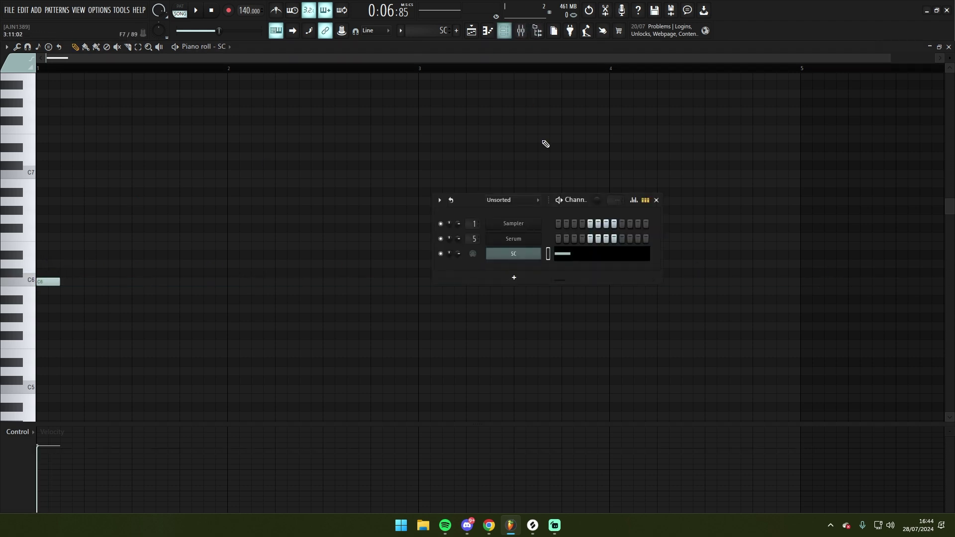
{"action": "left_click", "coordinate": [515, 200]}
{"action": "left_click", "coordinate": [514, 212]}
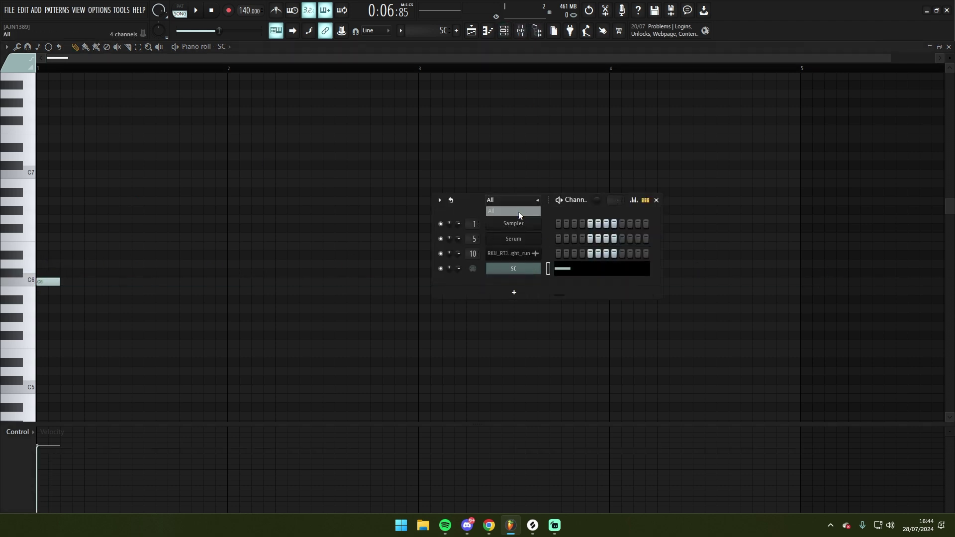
{"action": "left_click", "coordinate": [518, 269]}
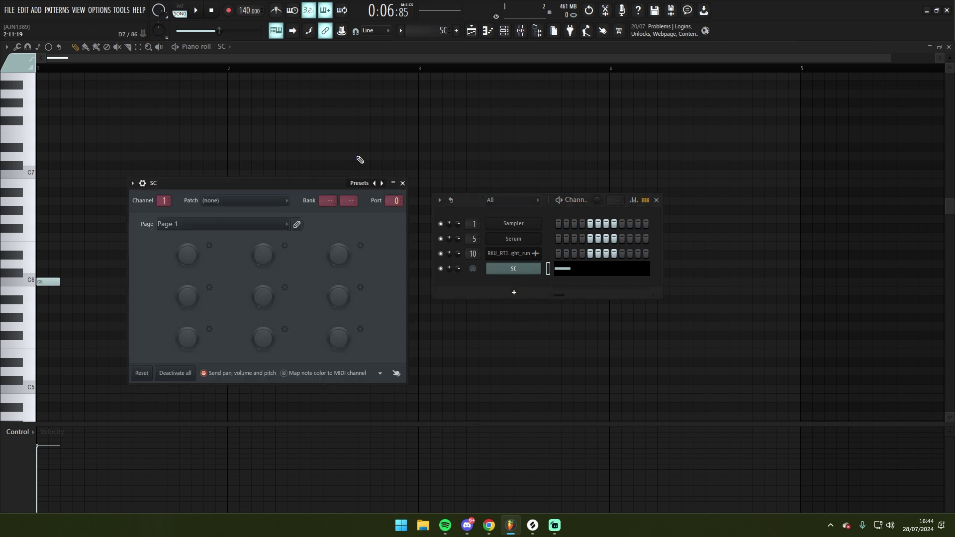
{"action": "left_click_drag", "start_coordinate": [340, 183], "coordinate": [369, 176]}
{"action": "left_click", "coordinate": [432, 175]}
Step: Reopen ShaperBox 3's Volume curve editor on the sidechain insert
{"action": "left_click", "coordinate": [521, 30]}
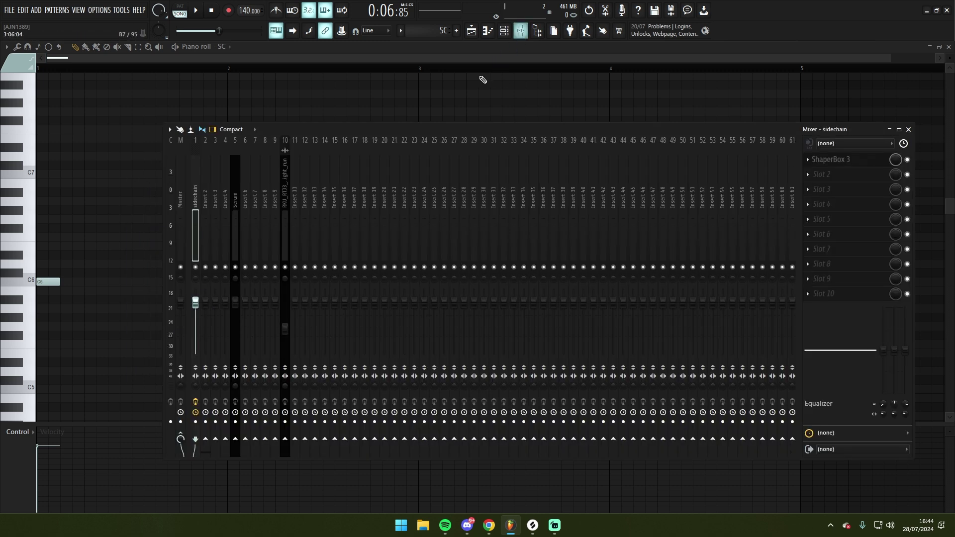
{"action": "left_click", "coordinate": [233, 226]}
{"action": "left_click", "coordinate": [195, 233]}
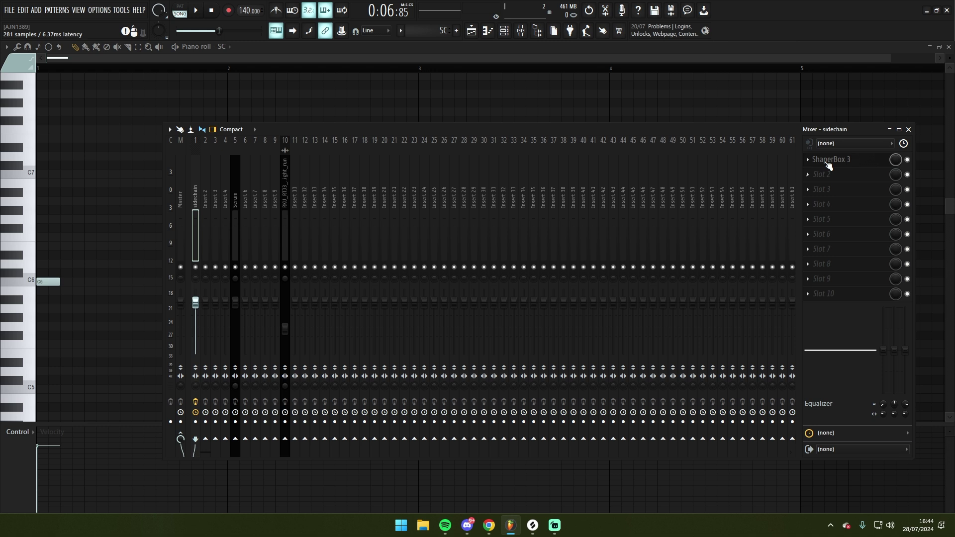
{"action": "left_click", "coordinate": [826, 159]}
{"action": "left_click", "coordinate": [220, 248]}
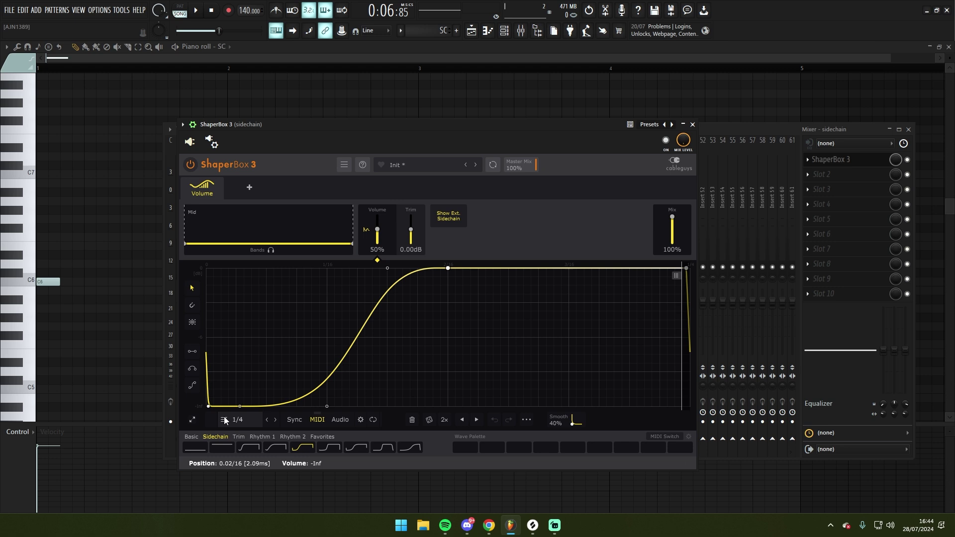
Step: Close ShaperBox 3 and add a separator gap beside the sidechain track
{"action": "left_click", "coordinate": [693, 125]}
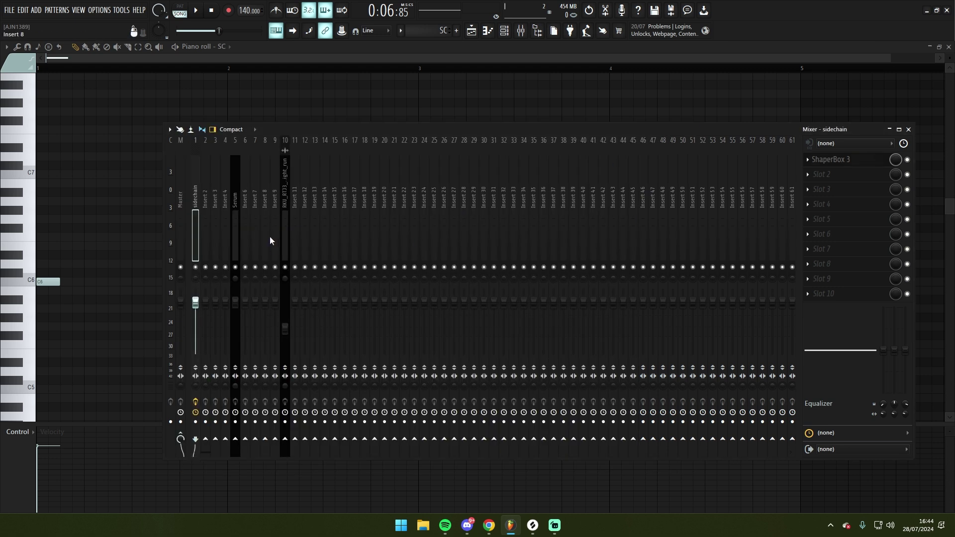
{"action": "right_click", "coordinate": [196, 231]}
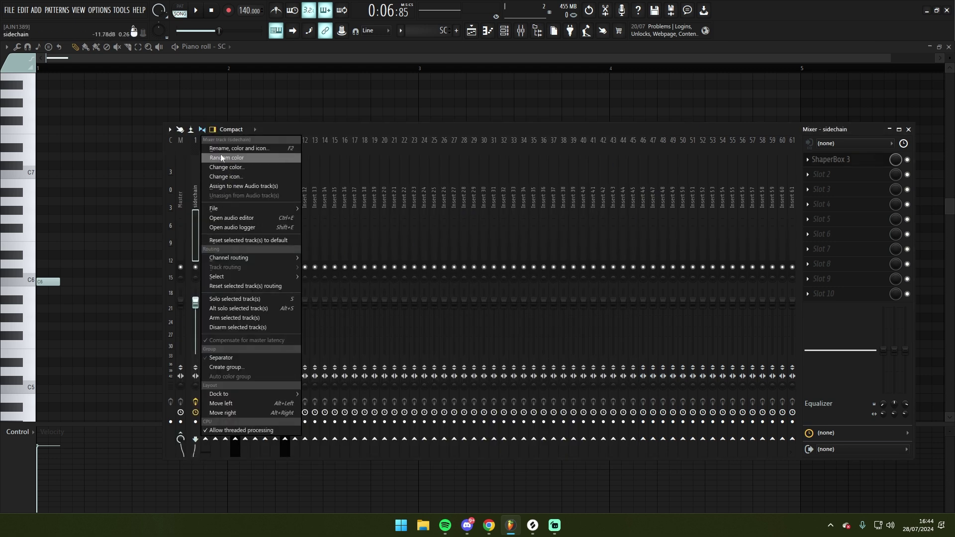
{"action": "left_click", "coordinate": [221, 148]}
{"action": "left_click", "coordinate": [204, 217]}
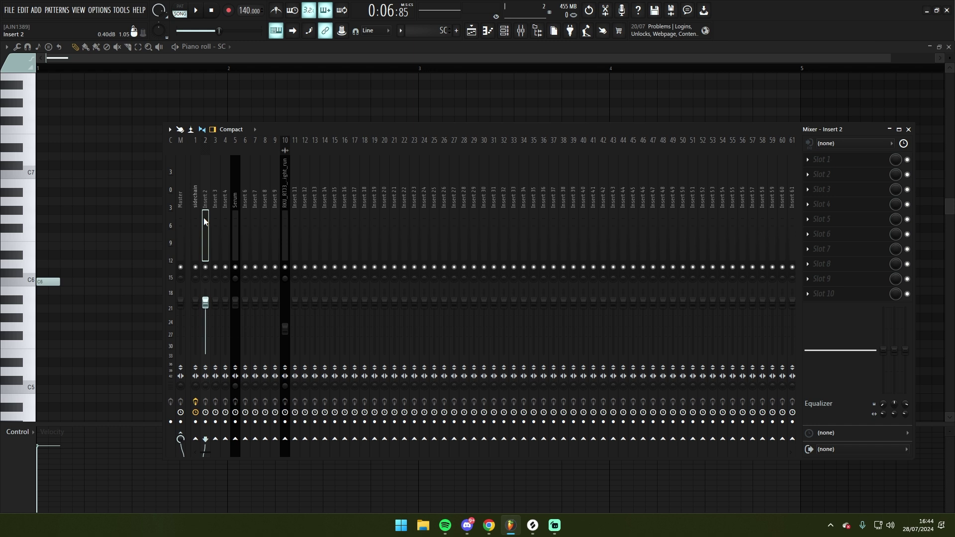
{"action": "right_click", "coordinate": [204, 216]}
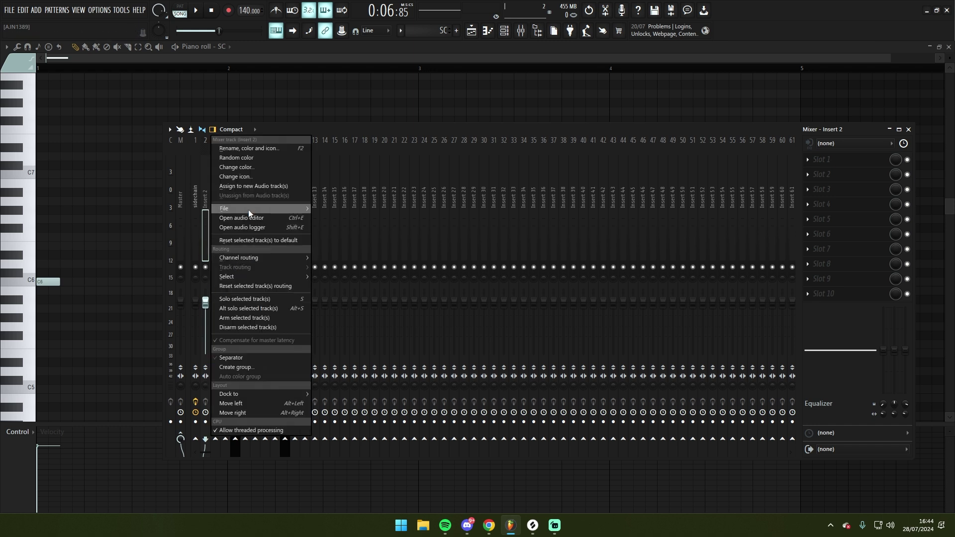
{"action": "left_click", "coordinate": [245, 357]}
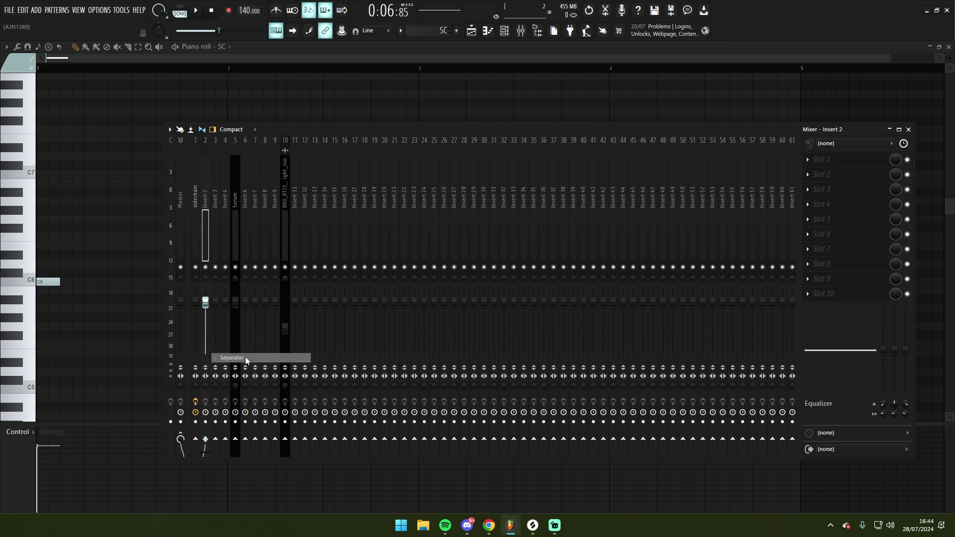
Step: Colour the sidechain mixer track purple
{"action": "left_click", "coordinate": [197, 227]}
{"action": "right_click", "coordinate": [197, 228]}
{"action": "left_click", "coordinate": [221, 158]}
{"action": "left_click", "coordinate": [208, 212]}
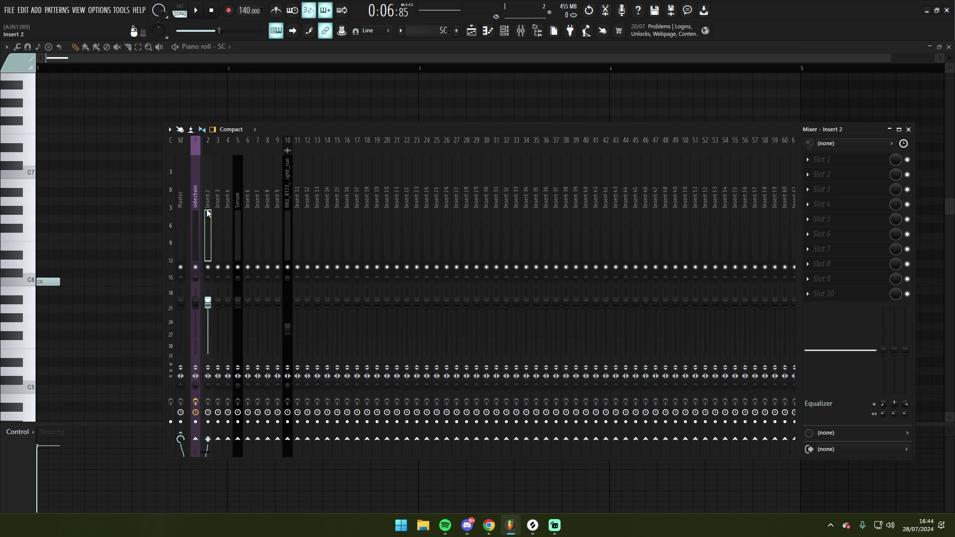
Step: Route the Serum insert's output only to the sidechain track
{"action": "left_click", "coordinate": [238, 229]}
{"action": "left_click", "coordinate": [287, 229]}
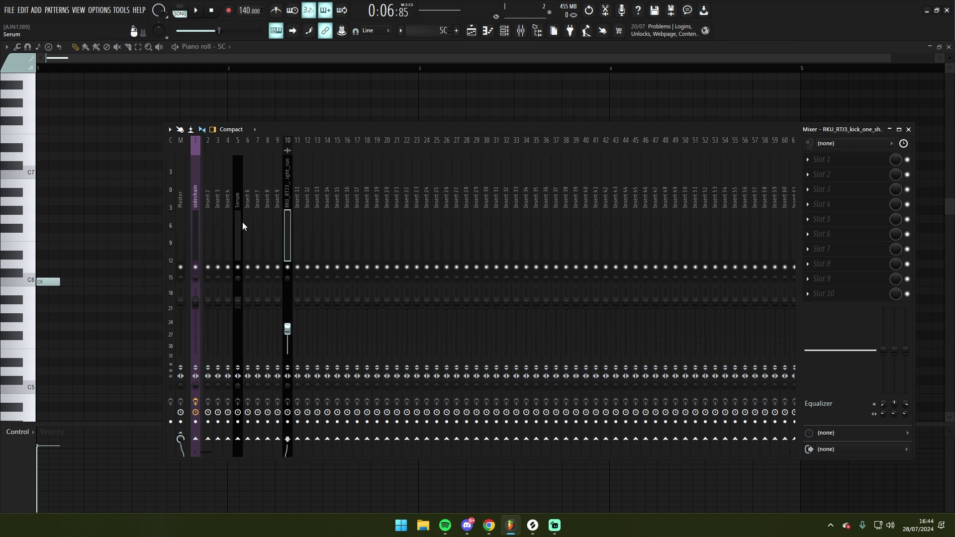
{"action": "left_click", "coordinate": [237, 229]}
{"action": "left_click", "coordinate": [195, 227]}
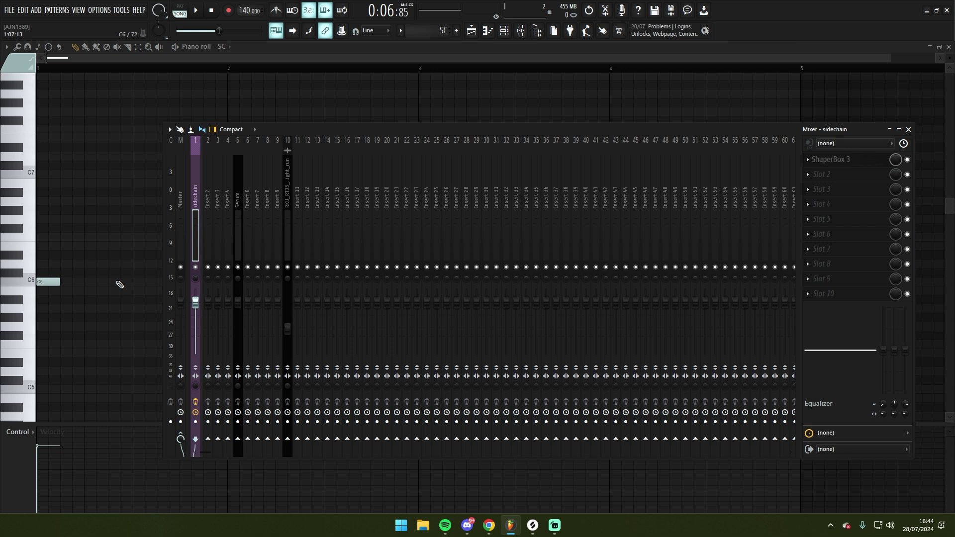
{"action": "left_click", "coordinate": [238, 228]}
{"action": "right_click", "coordinate": [195, 440]}
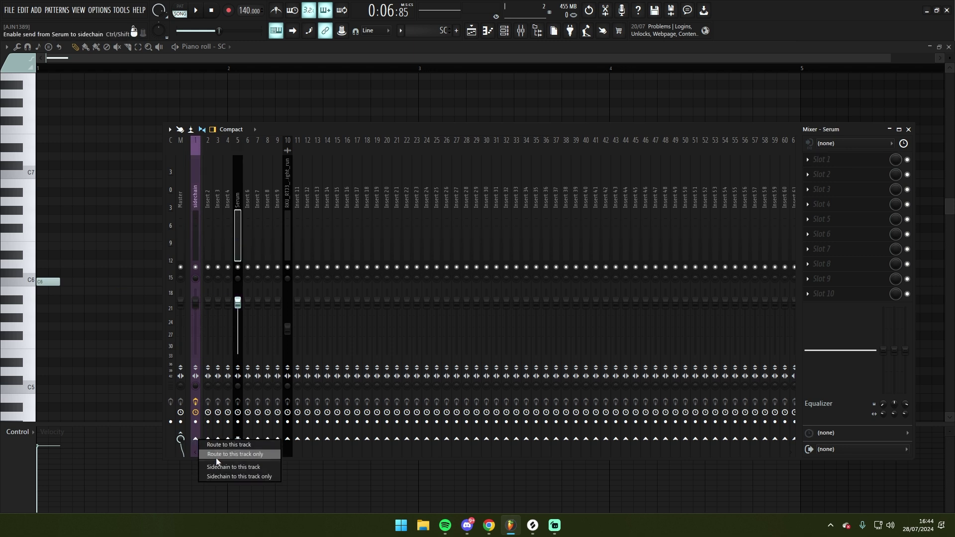
{"action": "left_click", "coordinate": [217, 455]}
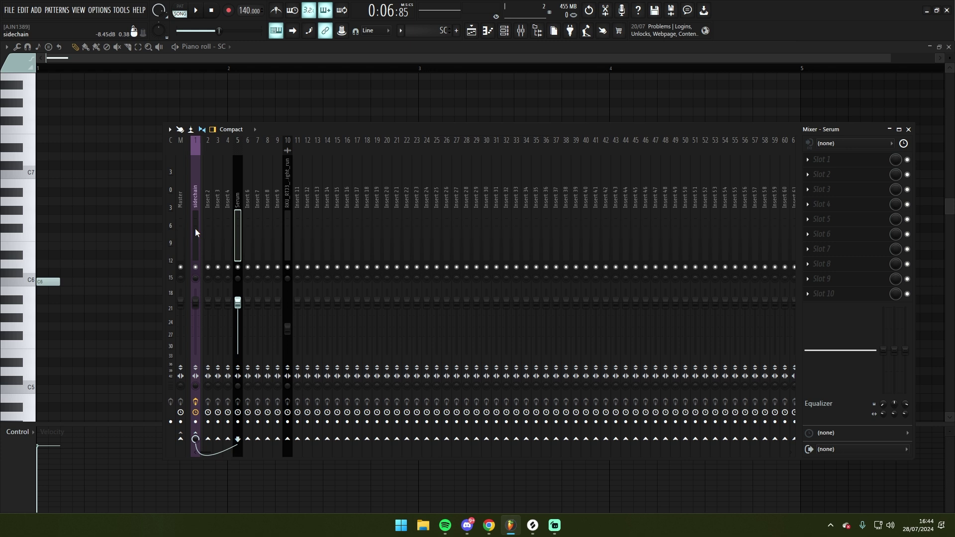
{"action": "key", "text": "F5"}
Step: Paint SC pattern clips along Track 5 from bar 5 to bar 9
{"action": "scroll", "coordinate": [268, 79], "scroll_direction": "up", "scroll_amount": 3}
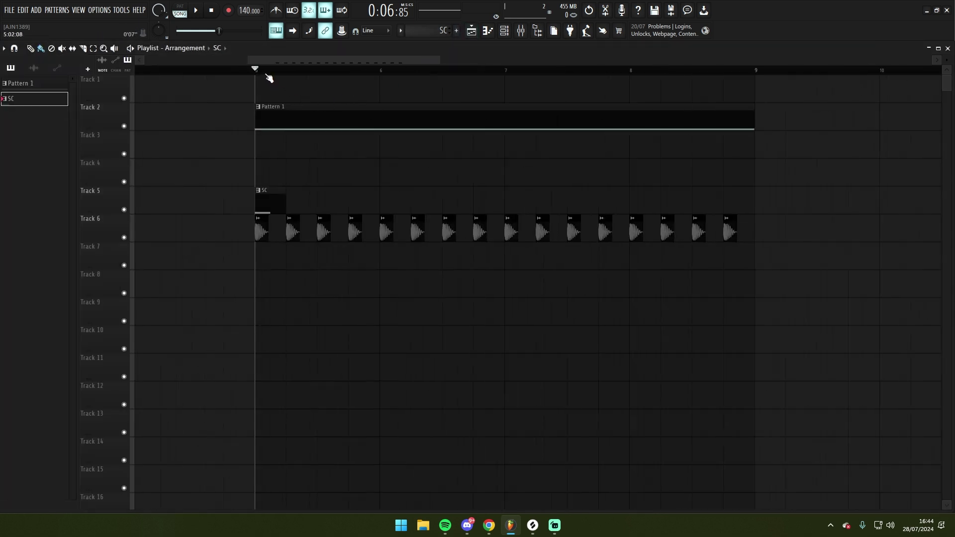
{"action": "key", "text": "space"}
{"action": "key", "text": "space"}
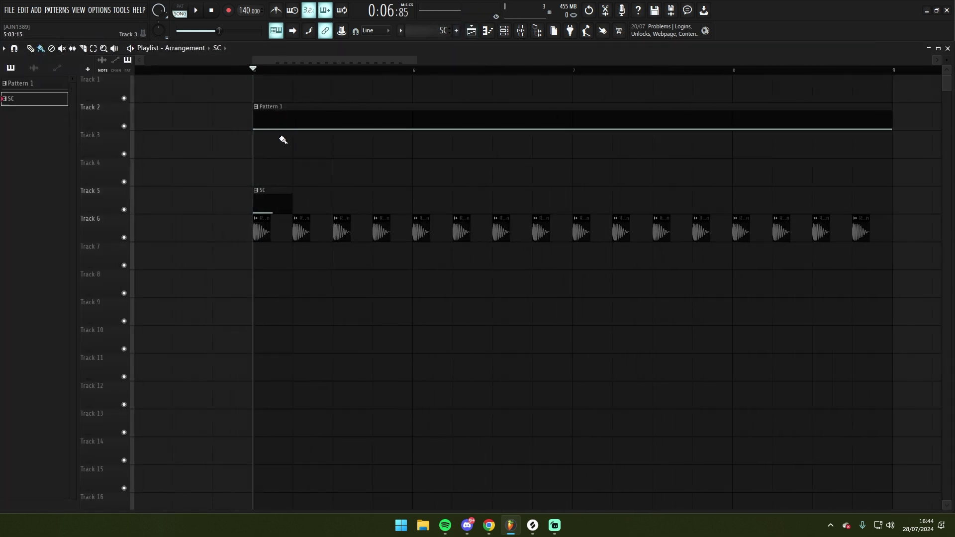
{"action": "scroll", "coordinate": [273, 75], "scroll_direction": "down", "scroll_amount": 4}
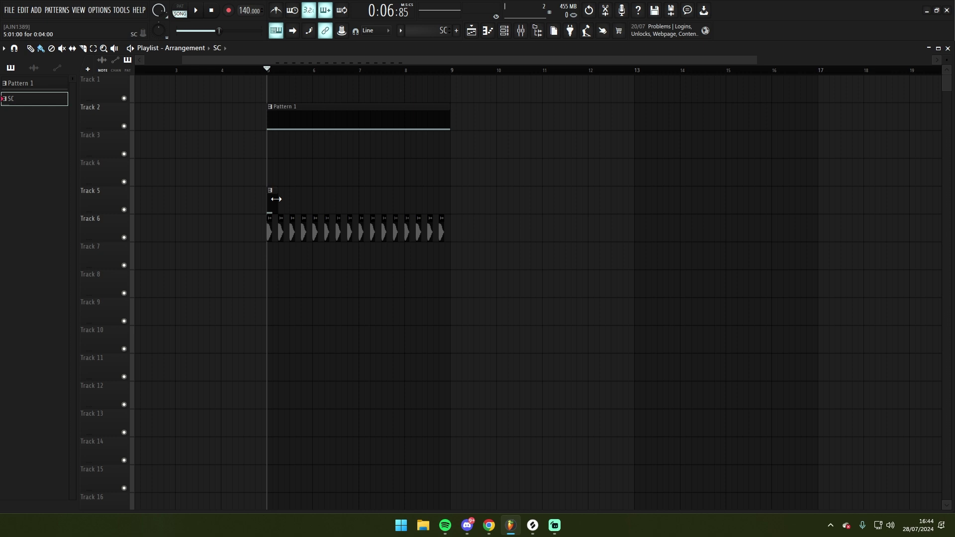
{"action": "left_click_drag", "start_coordinate": [283, 204], "coordinate": [447, 201]}
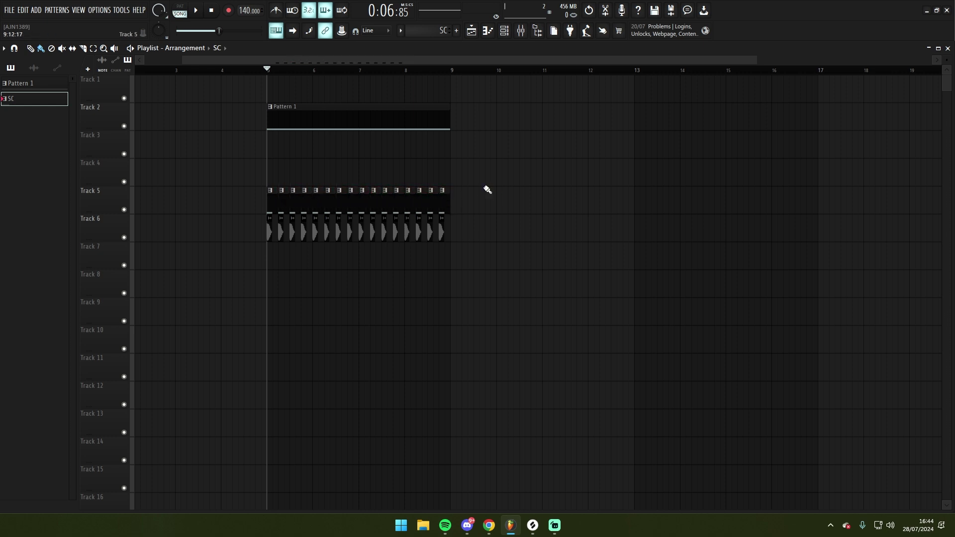
{"action": "scroll", "coordinate": [298, 78], "scroll_direction": "up", "scroll_amount": 4}
Step: Play back the ducking, mute Track 6's kick clips, and play again
{"action": "key", "text": "space"}
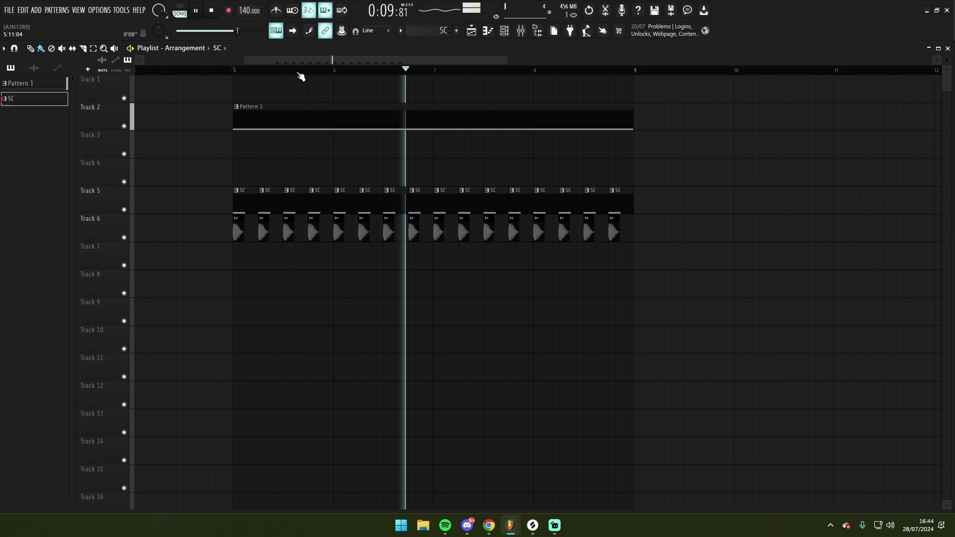
{"action": "key", "text": "space"}
{"action": "left_click", "coordinate": [124, 238]}
{"action": "key", "text": "space"}
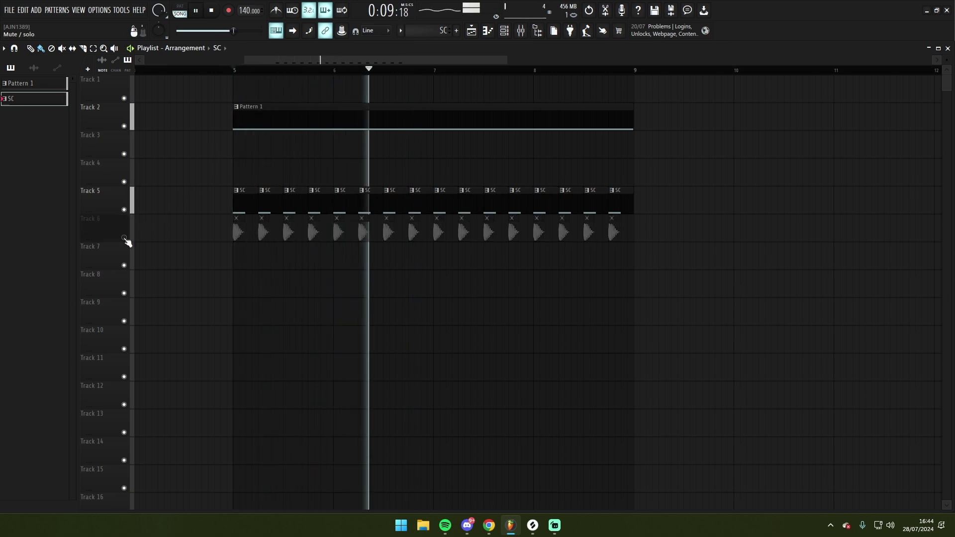
{"action": "key", "text": "space"}
{"action": "left_click", "coordinate": [521, 30]}
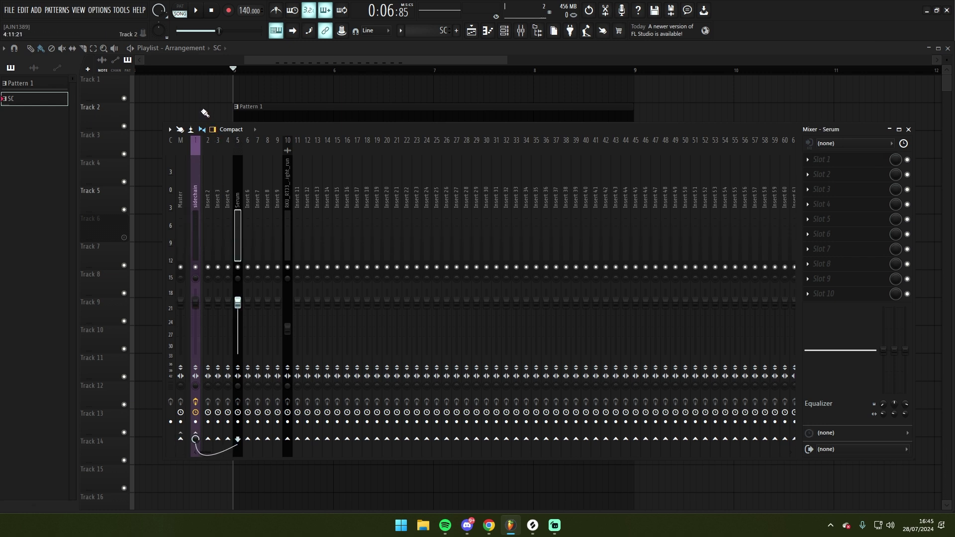
Step: Place four BOS_DLL_Drum_Snare_One_Shot_Clappy clips on Track 8 across bars 9–10 and play them
{"action": "key", "text": "F9"}
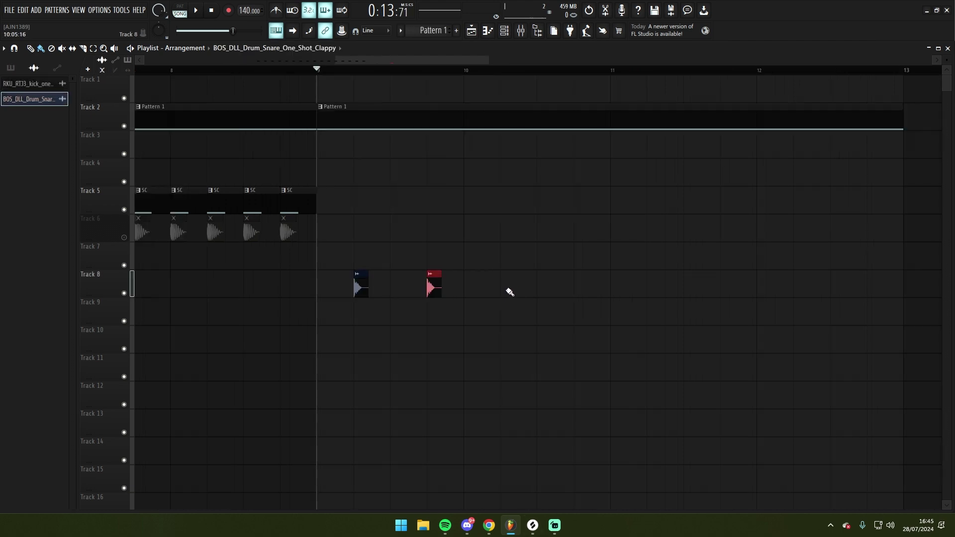
{"action": "left_click", "coordinate": [505, 284]}
{"action": "left_click", "coordinate": [579, 284]}
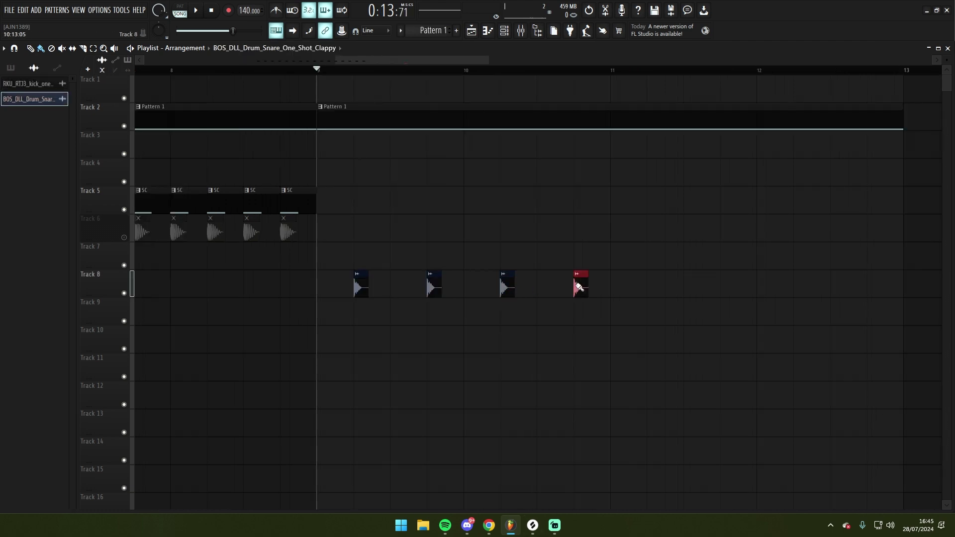
{"action": "left_click", "coordinate": [519, 32]}
{"action": "key", "text": "F9"}
{"action": "key", "text": "space"}
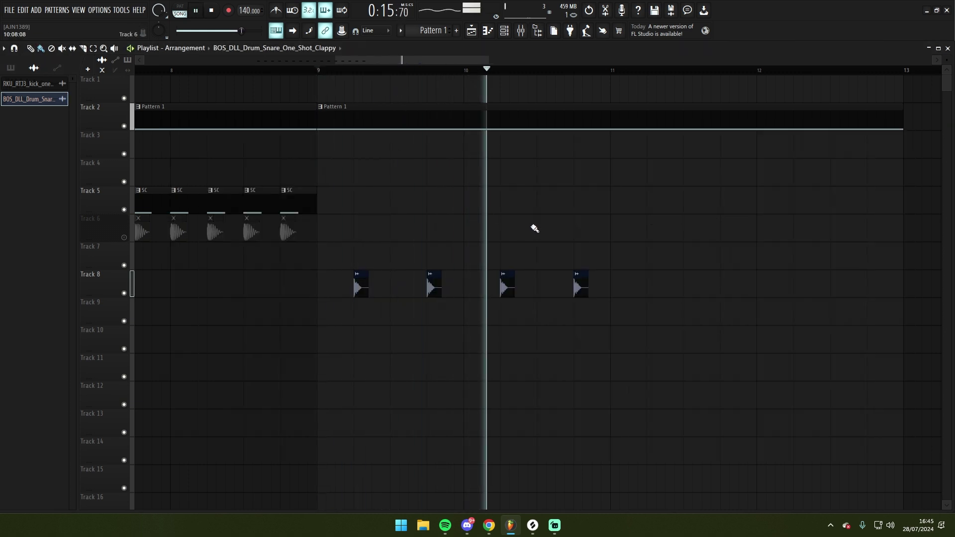
{"action": "key", "text": "space"}
{"action": "scroll", "coordinate": [428, 76], "scroll_direction": "down", "scroll_amount": 2}
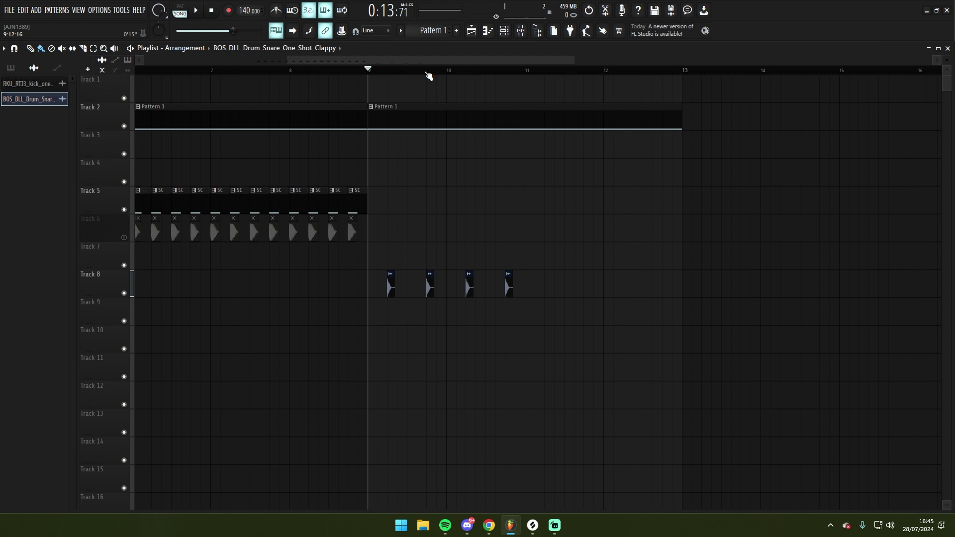
Step: Rename mixer Insert 2 to 'sidechain 2'
{"action": "left_click", "coordinate": [508, 34]}
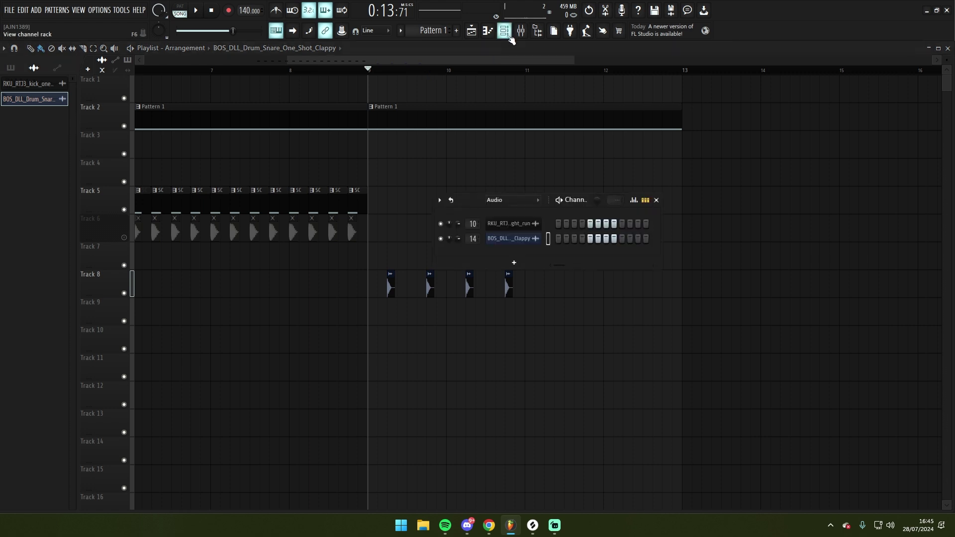
{"action": "left_click", "coordinate": [521, 32]}
{"action": "right_click", "coordinate": [205, 214]}
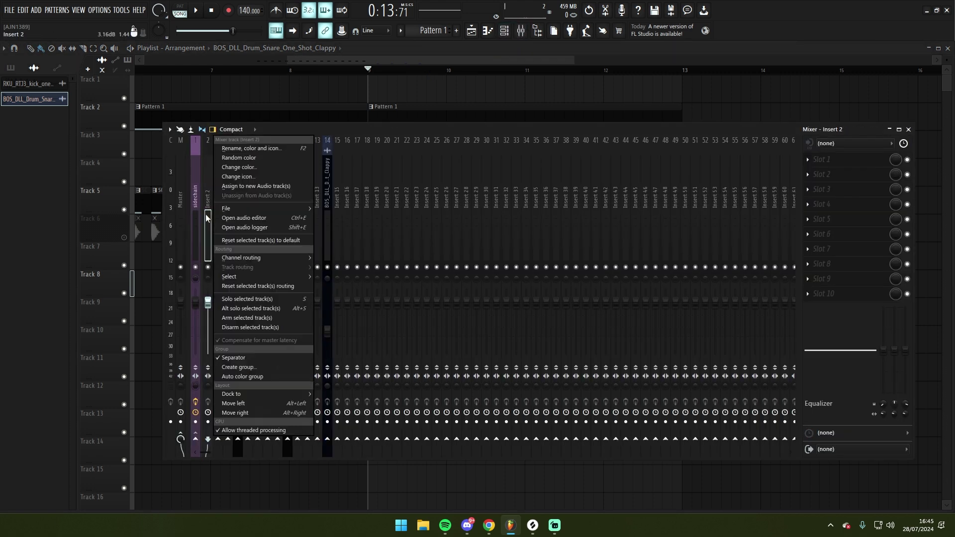
{"action": "left_click", "coordinate": [231, 149]}
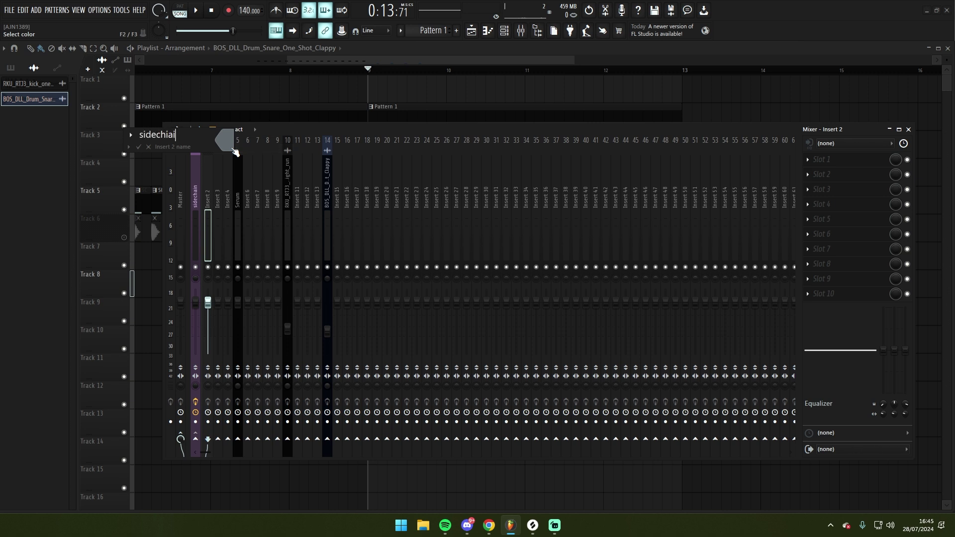
{"action": "type", "text": "sidechain 2"}
{"action": "key", "text": "Return"}
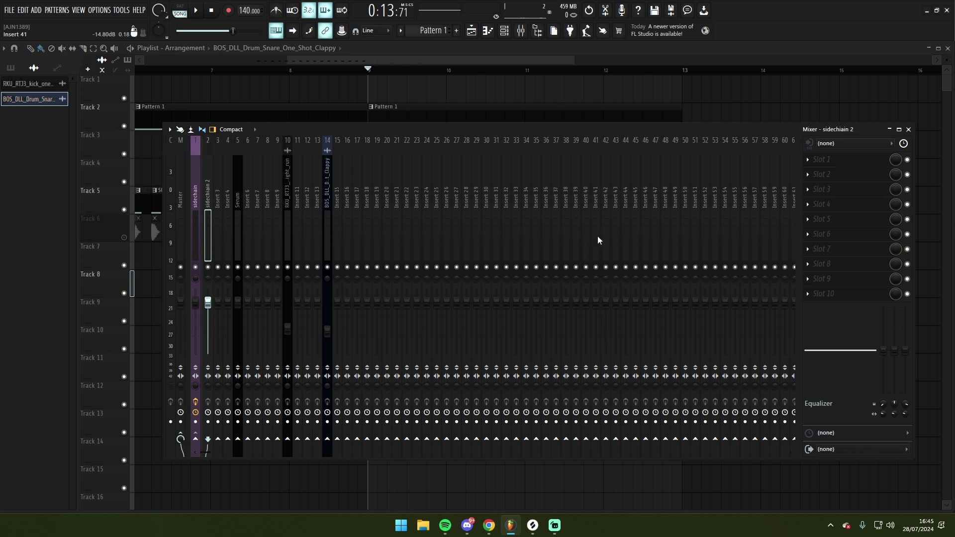
Step: Copy the sidechain track state onto Insert 2 and lower its ShaperBox 3 Mix to 54%
{"action": "right_click", "coordinate": [189, 209]}
{"action": "left_click", "coordinate": [177, 193]}
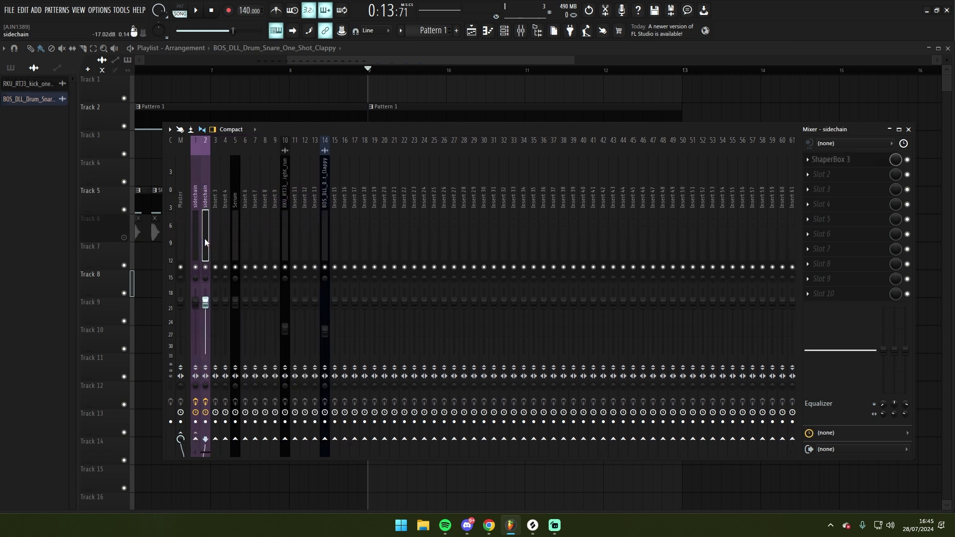
{"action": "left_click", "coordinate": [840, 160]}
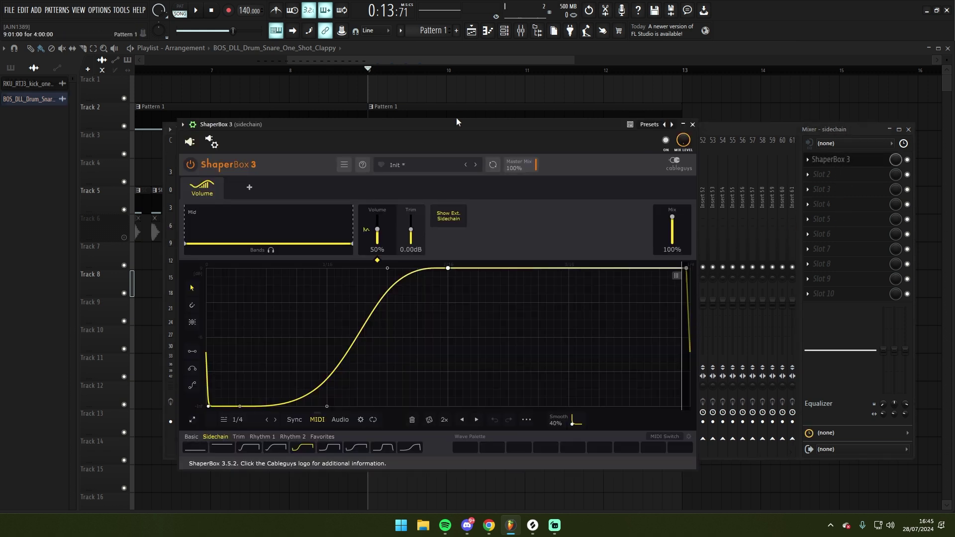
{"action": "left_click_drag", "start_coordinate": [455, 119], "coordinate": [511, 116]}
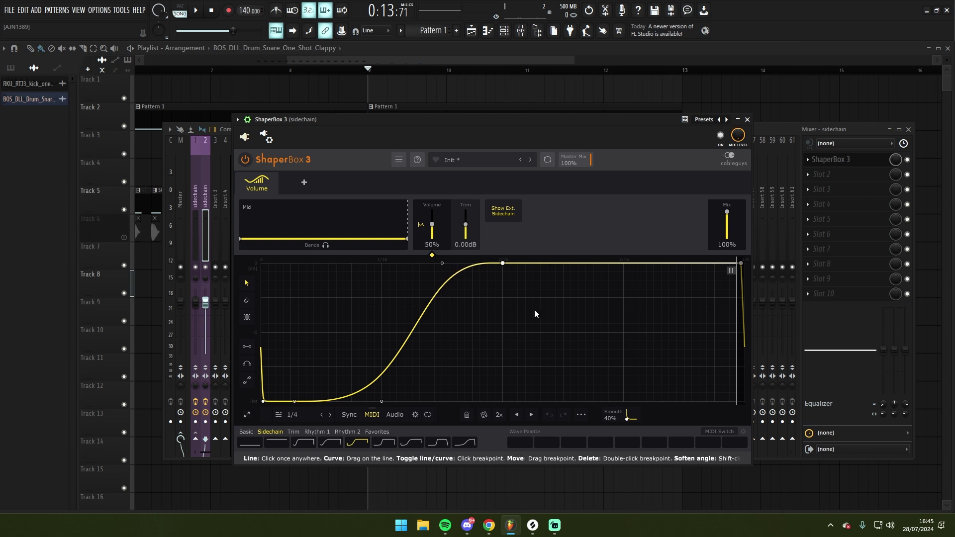
{"action": "left_click_drag", "start_coordinate": [726, 213], "coordinate": [726, 221]}
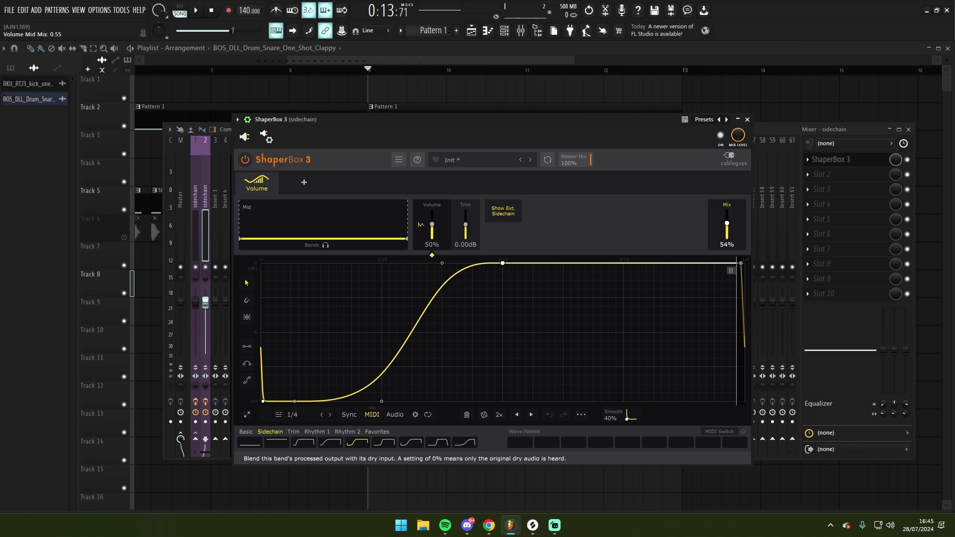
{"action": "left_click", "coordinate": [747, 120]}
Step: Place an SC clip at bar 9 on Track 5, stretched to about bar 11
{"action": "key", "text": "F9"}
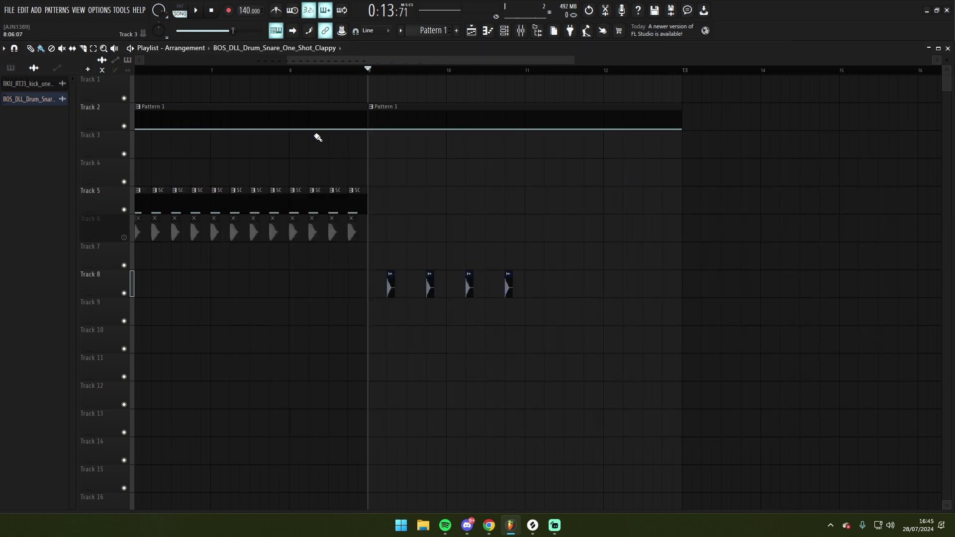
{"action": "left_click", "coordinate": [356, 199]}
{"action": "left_click", "coordinate": [378, 199]}
{"action": "mouse_move", "coordinate": [381, 196]}
{"action": "left_mouse_down"}
{"action": "mouse_move", "coordinate": [682, 194]}
{"action": "mouse_move", "coordinate": [378, 202]}
{"action": "left_mouse_up"}
Step: Clone the SC channel in the channel rack as SC #2 on MIDI port 1
{"action": "left_click", "coordinate": [504, 32]}
{"action": "right_click", "coordinate": [527, 256]}
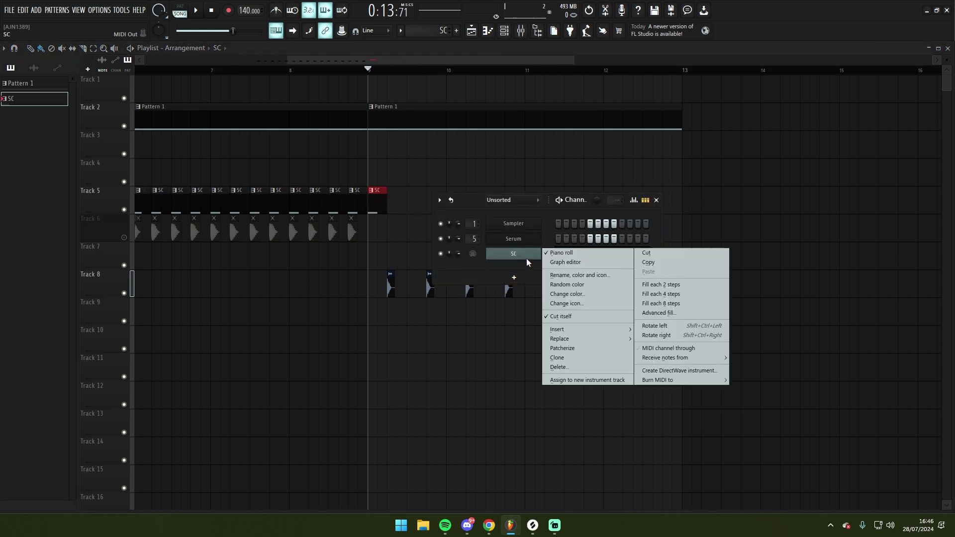
{"action": "left_click", "coordinate": [559, 358]}
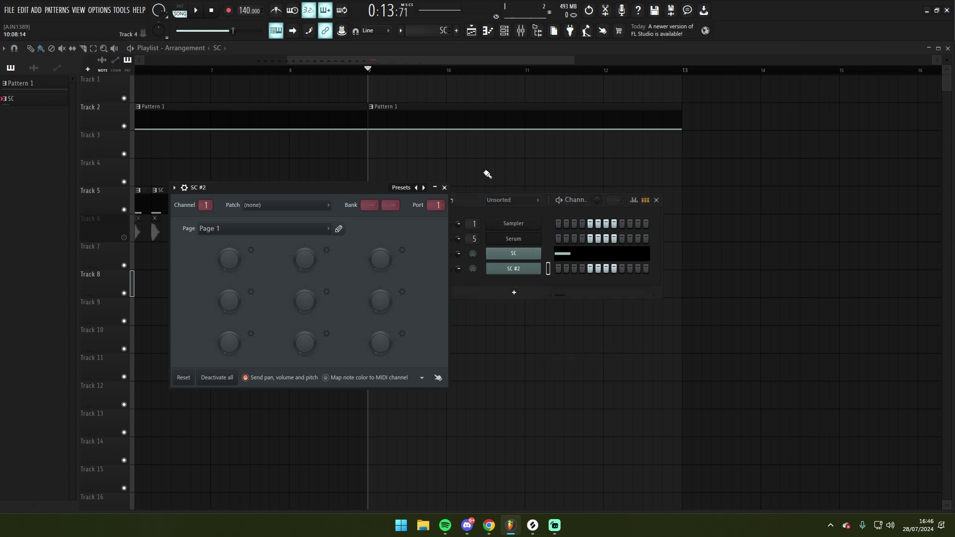
{"action": "left_click", "coordinate": [444, 188]}
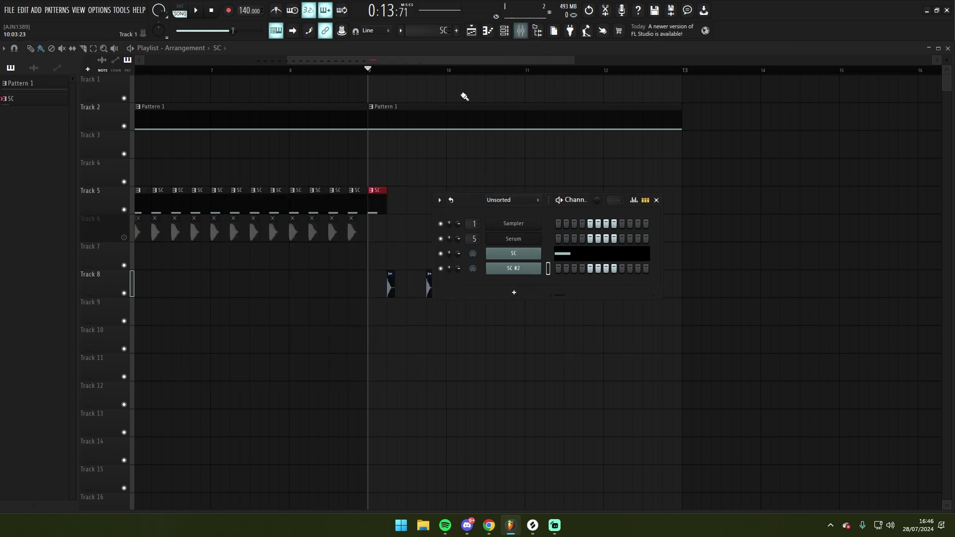
Step: In the SC pattern's piano roll, switch to SC #2 and add a C6 note at bar 1
{"action": "left_click", "coordinate": [381, 207]}
{"action": "left_click", "coordinate": [373, 194]}
{"action": "left_click", "coordinate": [392, 284]}
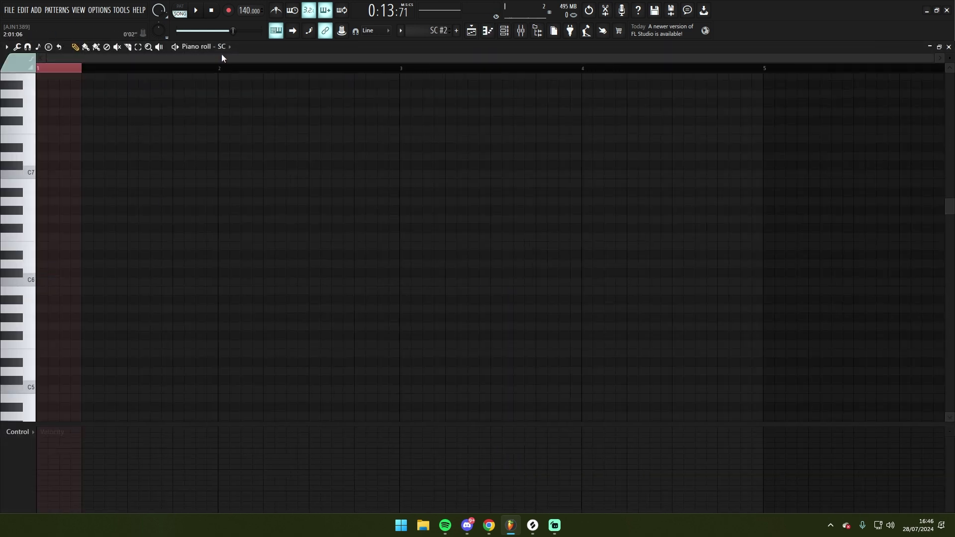
{"action": "left_click", "coordinate": [222, 47]}
{"action": "left_click", "coordinate": [245, 119]}
{"action": "left_click", "coordinate": [48, 282]}
{"action": "left_click", "coordinate": [493, 32]}
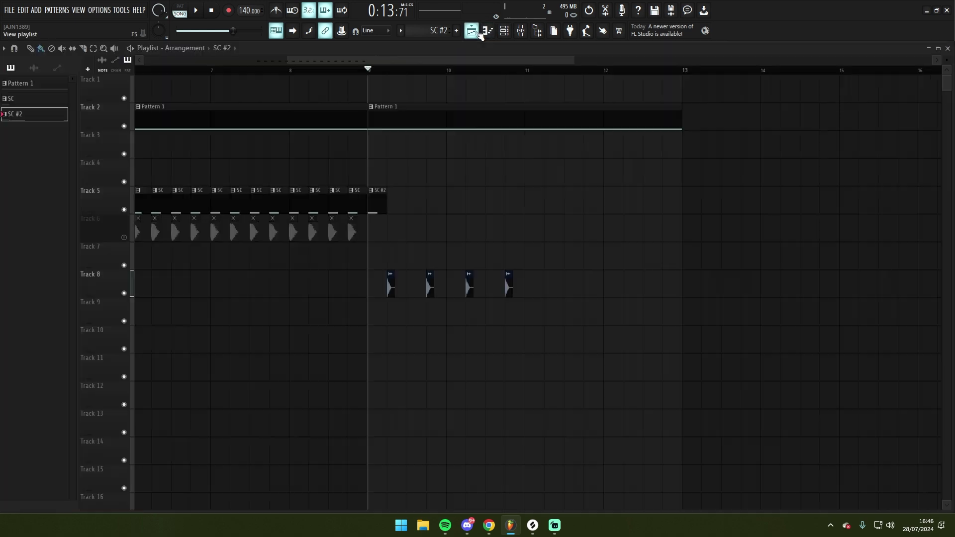
{"action": "left_click", "coordinate": [509, 36]}
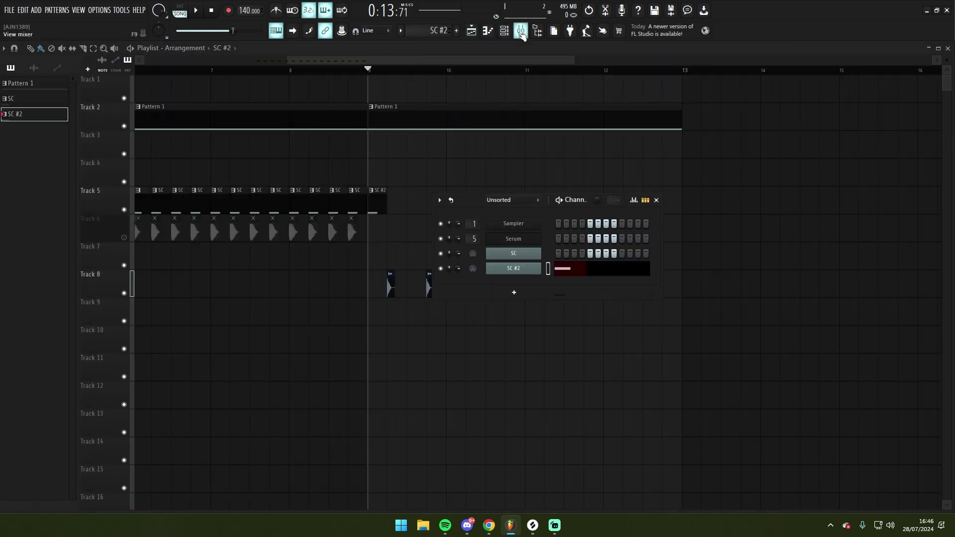
Step: Check that ShaperBox 3 on the sidechain insert takes MIDI input port 1, then close it
{"action": "left_click", "coordinate": [520, 32]}
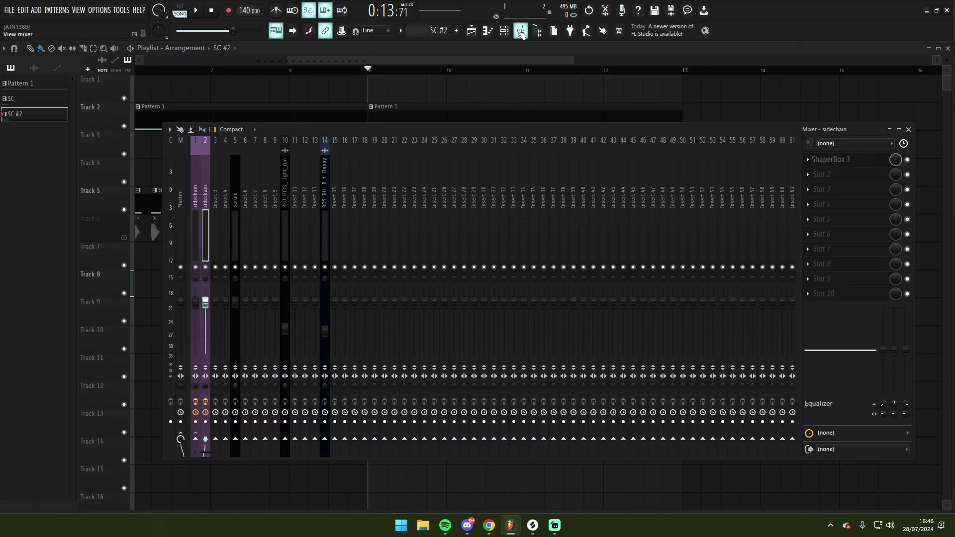
{"action": "left_click", "coordinate": [841, 159]}
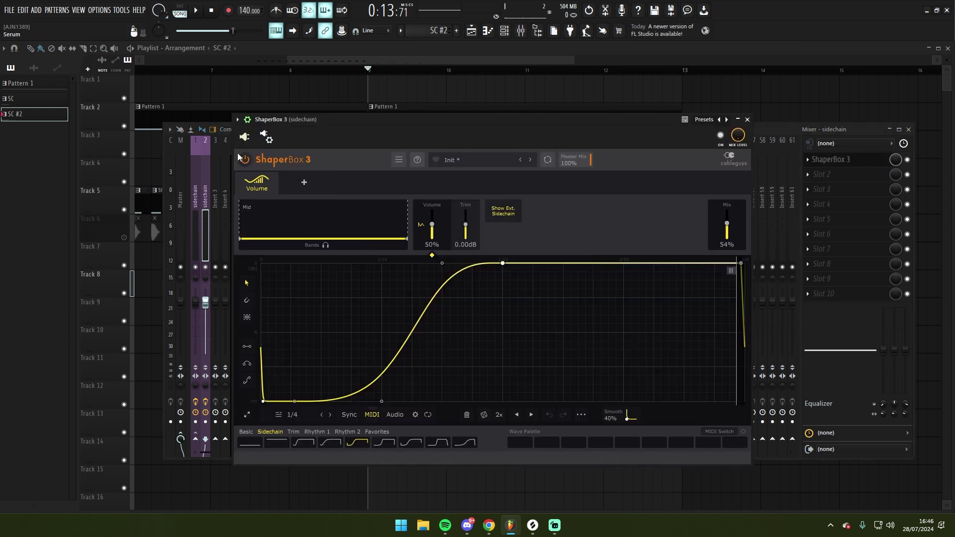
{"action": "left_click", "coordinate": [266, 137]}
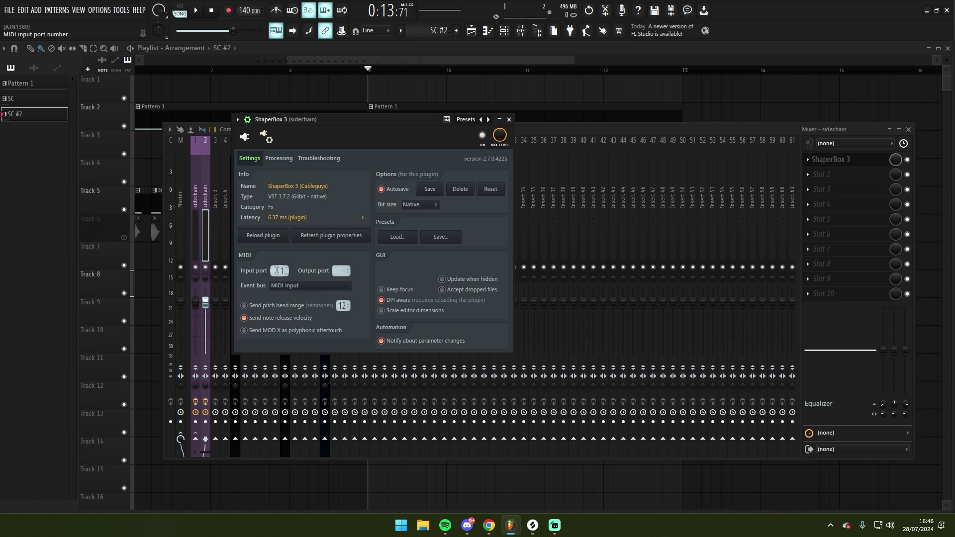
{"action": "key", "text": "Escape"}
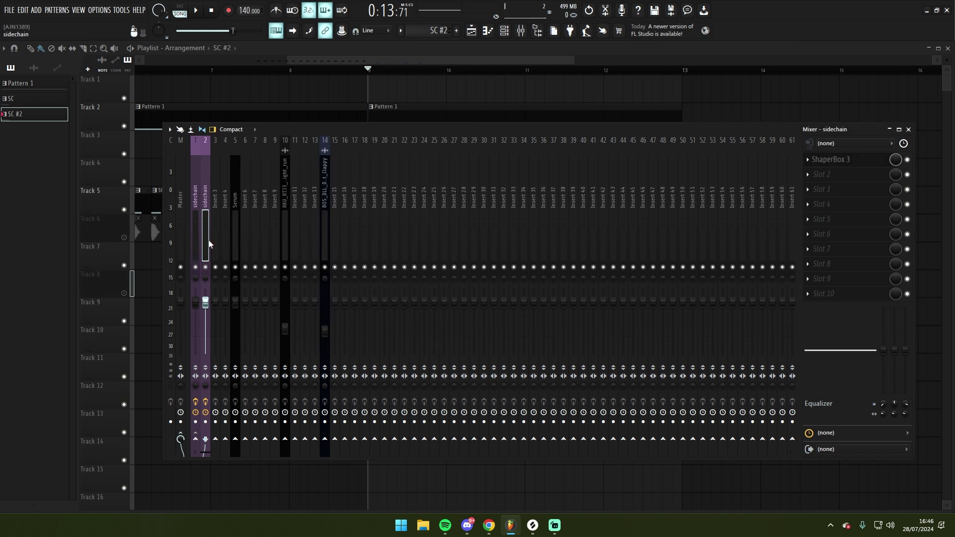
Step: Move the mixer window up and right and inspect the Serum insert's routing options
{"action": "left_click", "coordinate": [236, 233]}
{"action": "left_click_drag", "start_coordinate": [273, 129], "coordinate": [318, 122]}
{"action": "left_click", "coordinate": [287, 205]}
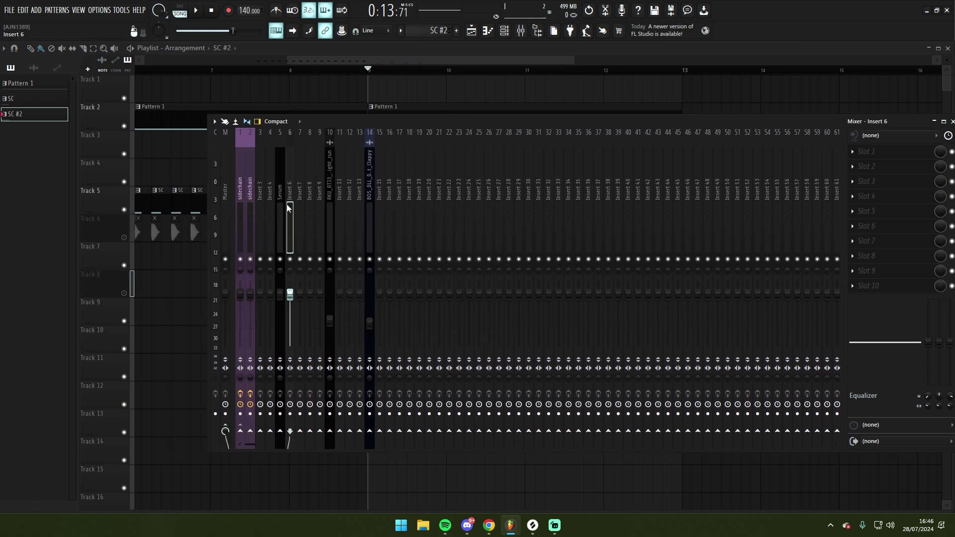
{"action": "left_click", "coordinate": [280, 209]}
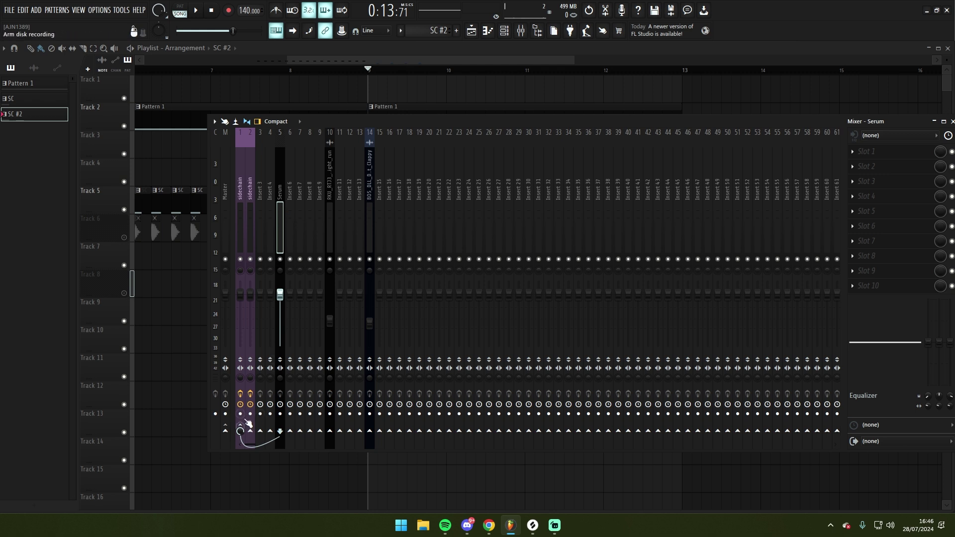
{"action": "right_click", "coordinate": [245, 431]}
{"action": "left_click", "coordinate": [289, 226]}
{"action": "left_click", "coordinate": [280, 225]}
Step: Route the Serum insert into the second sidechain insert, then play and stop to hear the ducking
{"action": "left_click", "coordinate": [250, 233]}
{"action": "left_click", "coordinate": [283, 258]}
{"action": "key", "text": "space"}
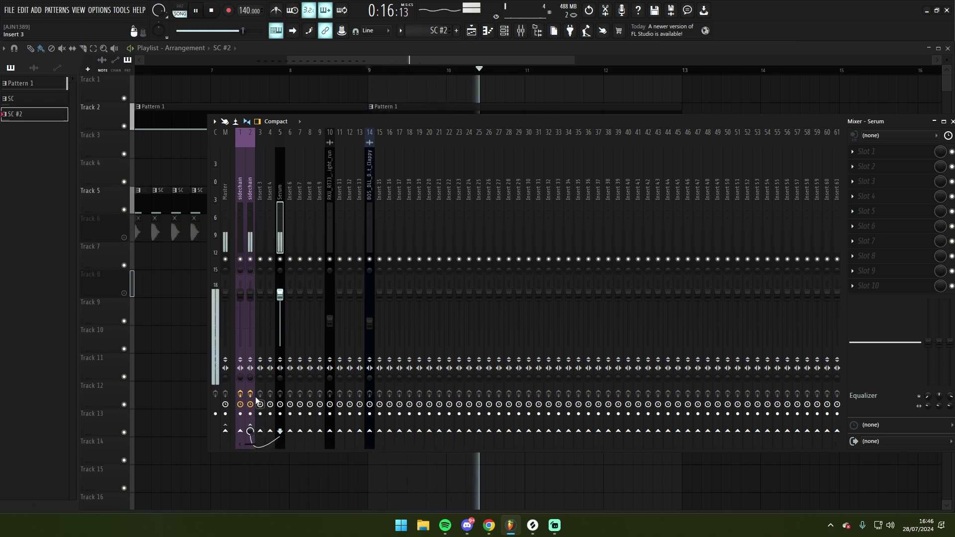
{"action": "key", "text": "space"}
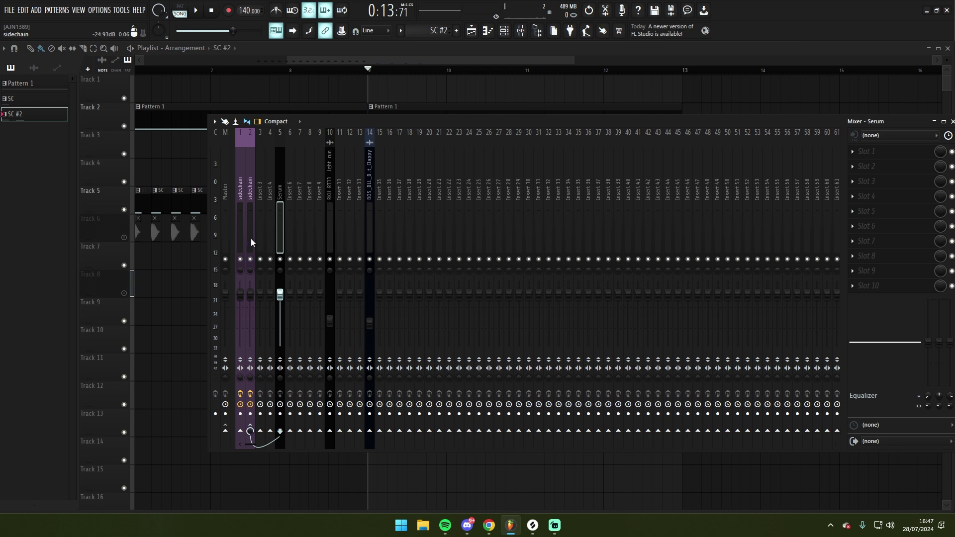
Step: Reset insert 2 to its default state, confirming the prompt
{"action": "left_click", "coordinate": [367, 210]}
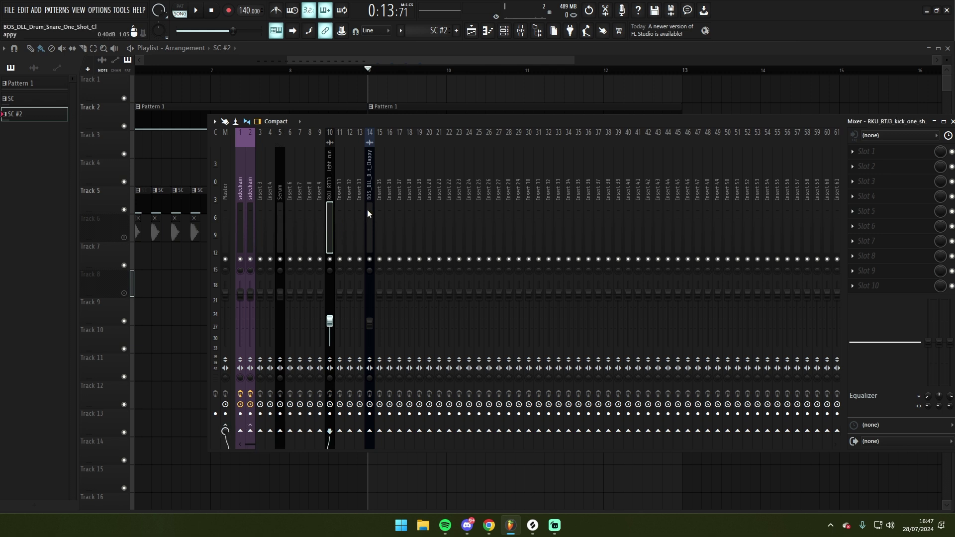
{"action": "left_click", "coordinate": [242, 226]}
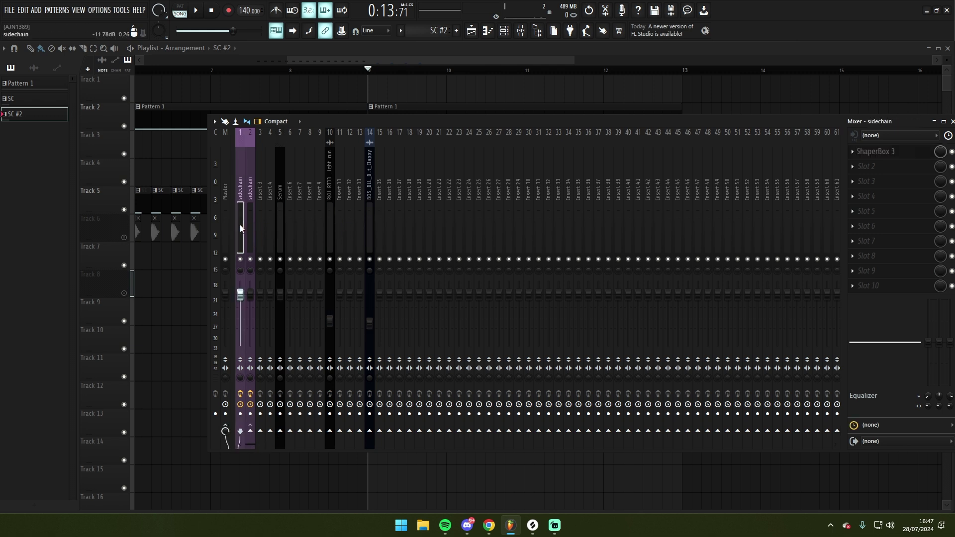
{"action": "right_click", "coordinate": [250, 219]}
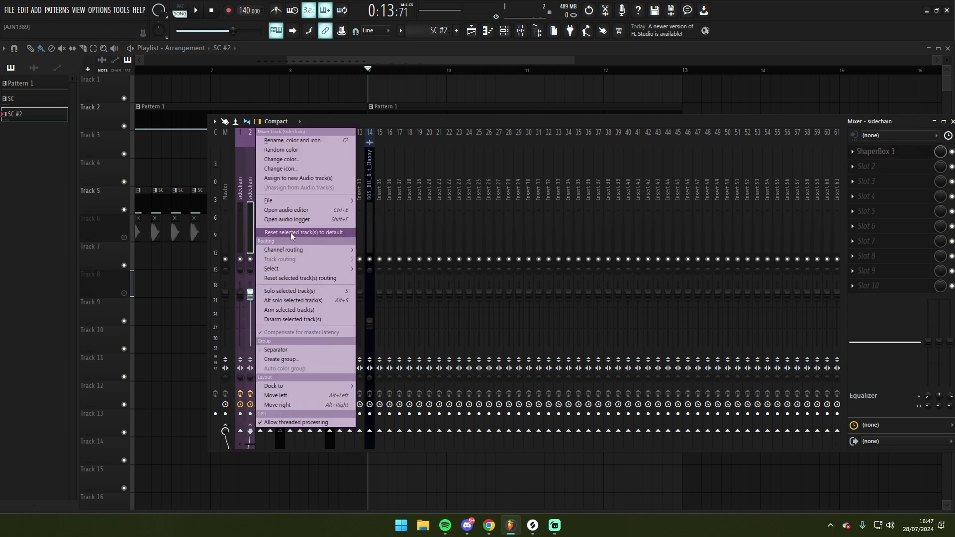
{"action": "left_click", "coordinate": [294, 232]}
{"action": "left_click", "coordinate": [540, 288]}
Step: Clear insert 2's routing, reselect the sidechain insert, and move the mixer left
{"action": "right_click", "coordinate": [252, 239]}
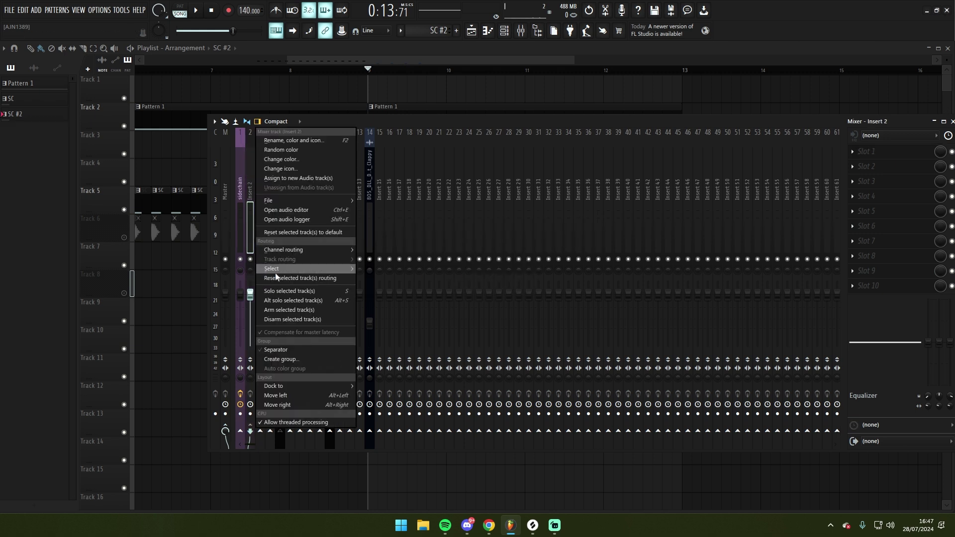
{"action": "left_click", "coordinate": [292, 278]}
{"action": "left_click", "coordinate": [281, 233]}
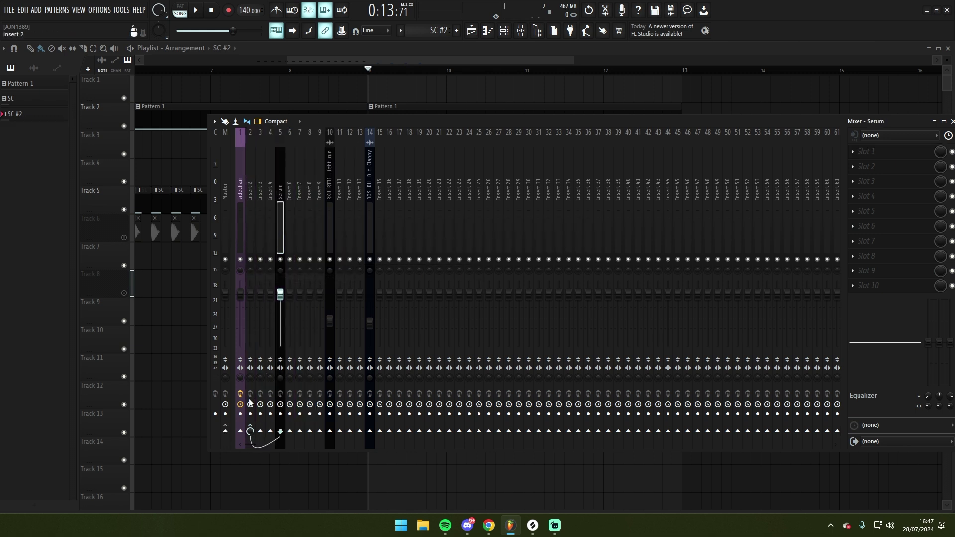
{"action": "left_click", "coordinate": [241, 213]}
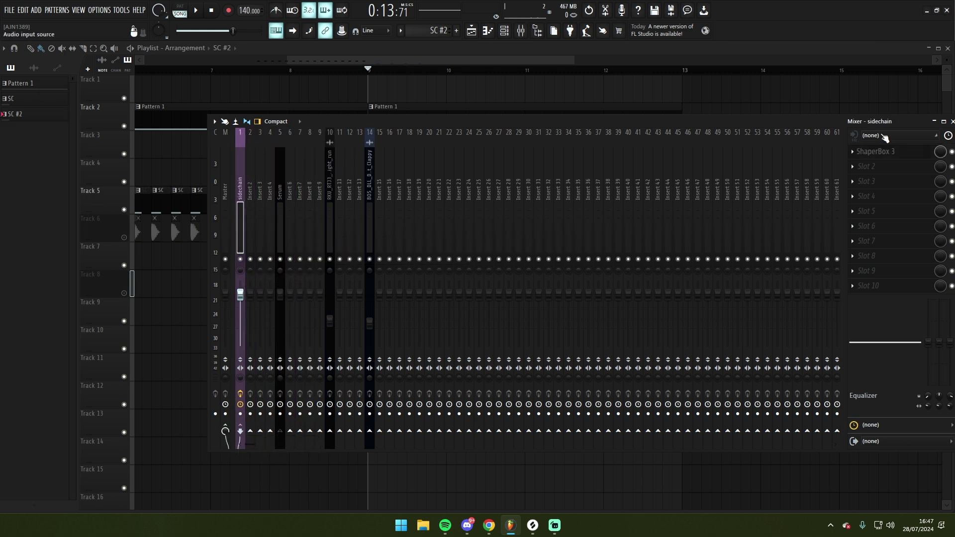
{"action": "left_click_drag", "start_coordinate": [883, 159], "coordinate": [812, 157]}
Step: Raise the Mix slider of the sidechain insert's ShaperBox 3 back to 100% and close it
{"action": "left_click", "coordinate": [810, 156]}
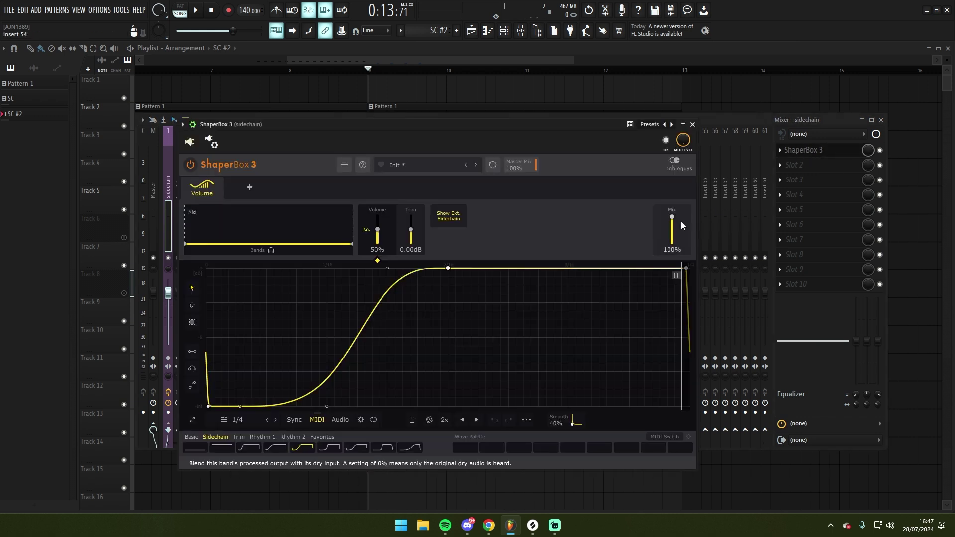
{"action": "left_click_drag", "start_coordinate": [672, 222], "coordinate": [672, 217]}
{"action": "left_click", "coordinate": [692, 125]}
Step: Scroll the playlist back to bar 4 and bring the mixer up on the sidechain insert
{"action": "left_click", "coordinate": [502, 88]}
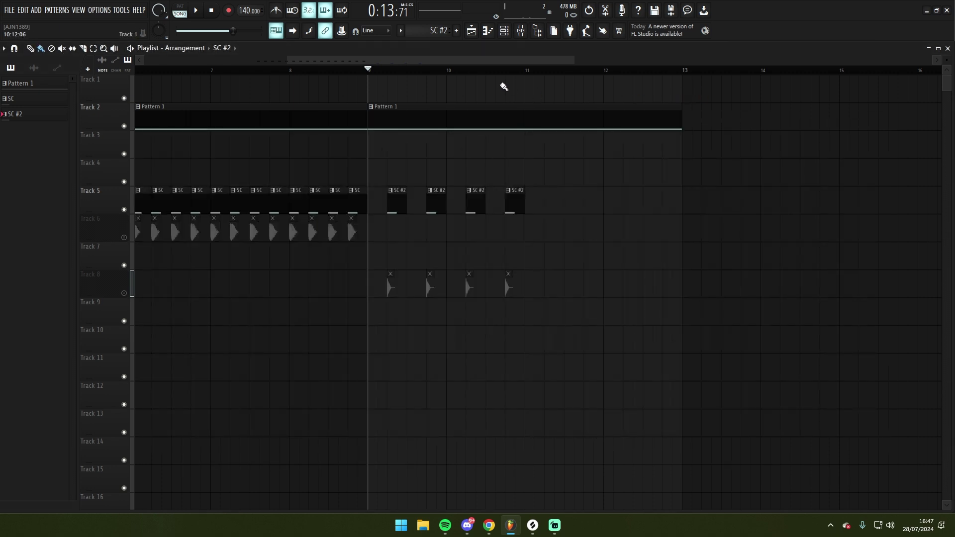
{"action": "scroll", "coordinate": [509, 76], "scroll_direction": "down", "scroll_amount": 3}
{"action": "scroll", "coordinate": [509, 76], "scroll_direction": "up", "scroll_amount": 3}
{"action": "scroll", "coordinate": [323, 75], "scroll_direction": "left", "scroll_amount": 3}
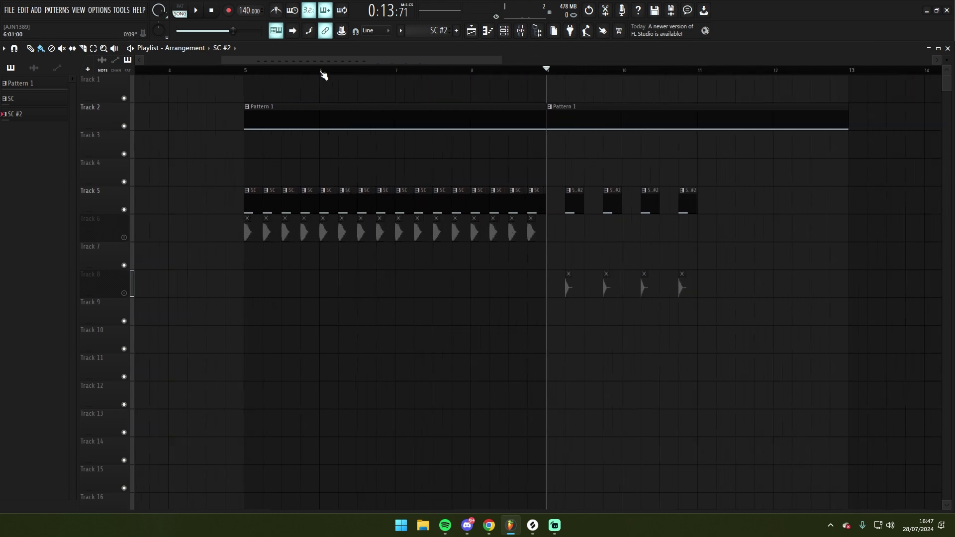
{"action": "left_click", "coordinate": [521, 30]}
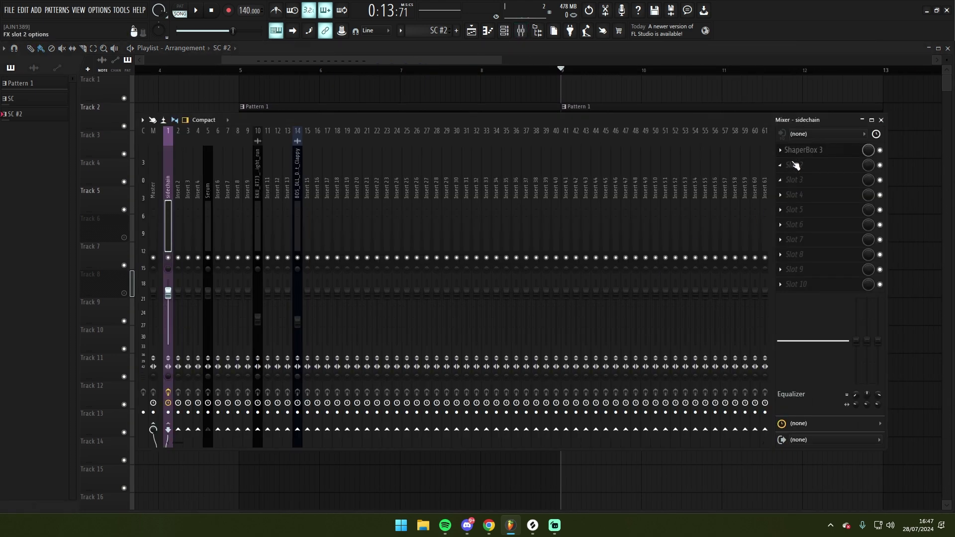